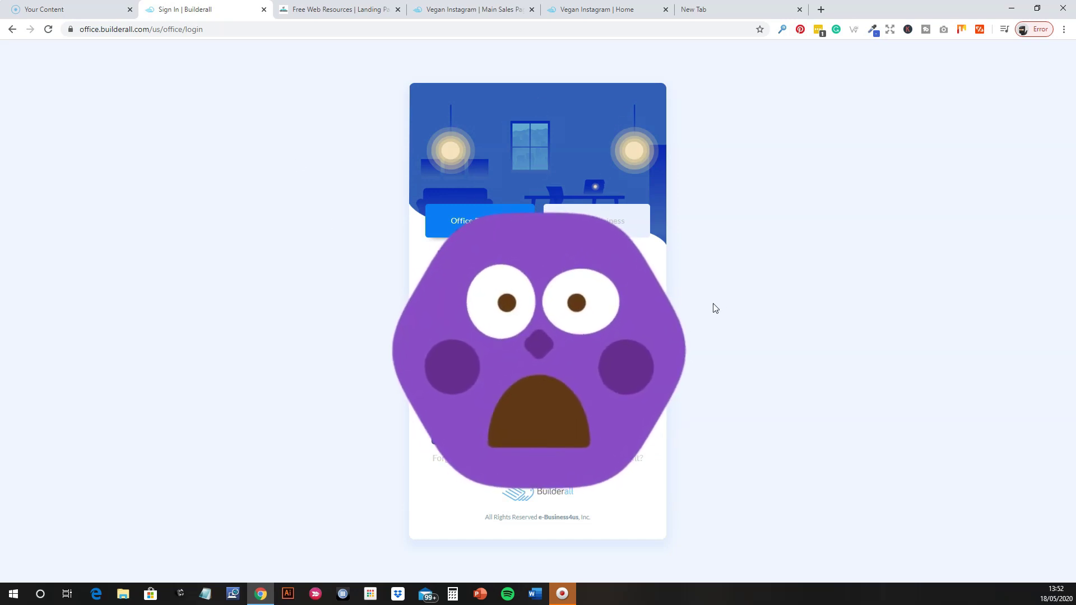
Sign in and let the virtual office load its Home dashboard of tool cards.
{"action": "key", "text": "Return"}
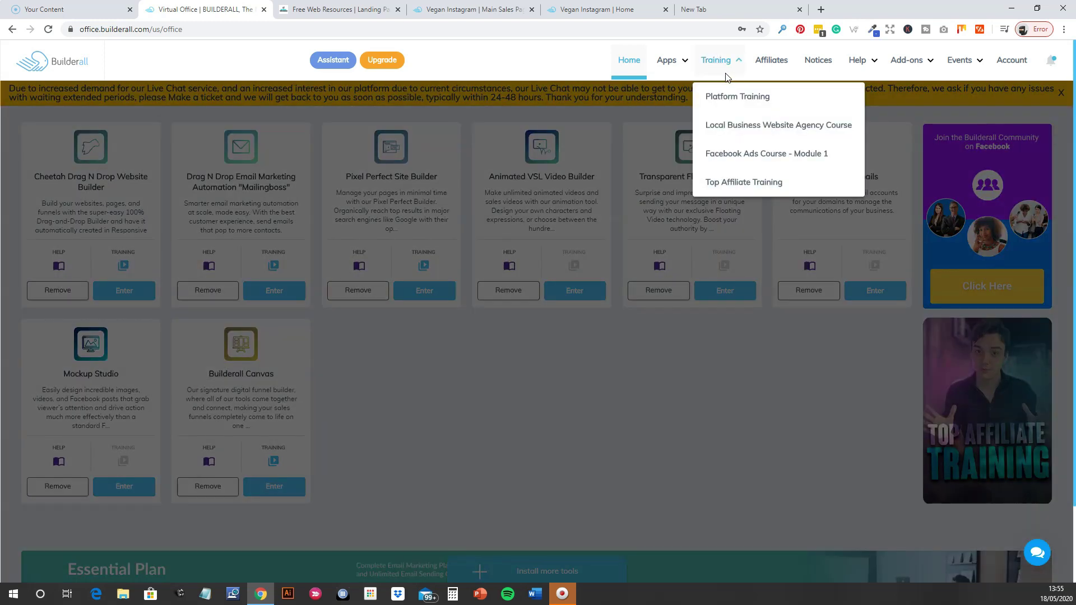
{"action": "mouse_move", "coordinate": [677, 63]}
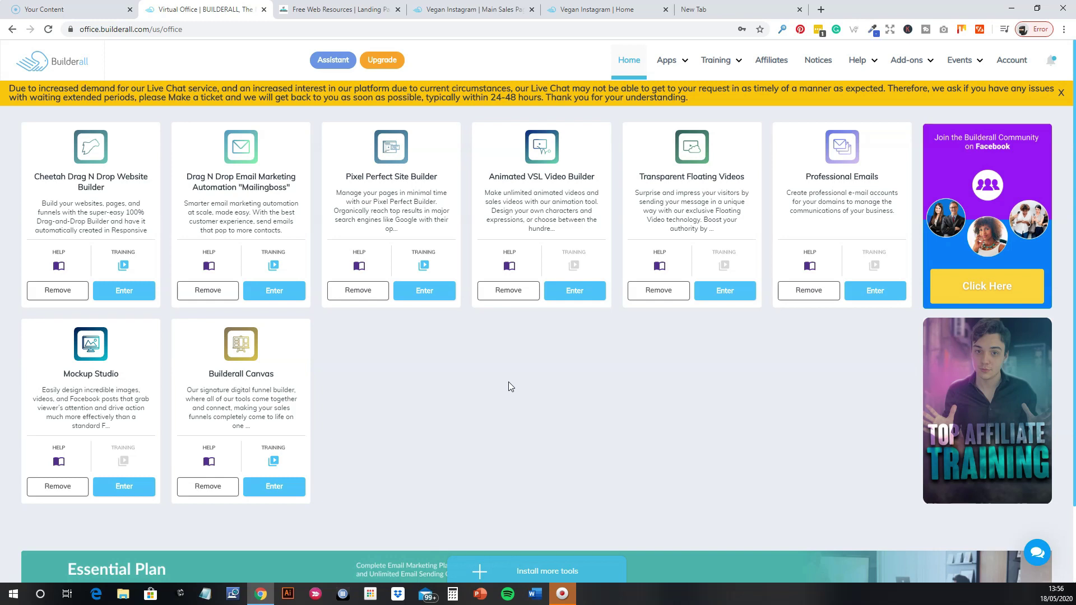
Open Affiliates and scroll past the welcome video to the zero 30-day earnings estimates.
{"action": "left_click", "coordinate": [777, 66]}
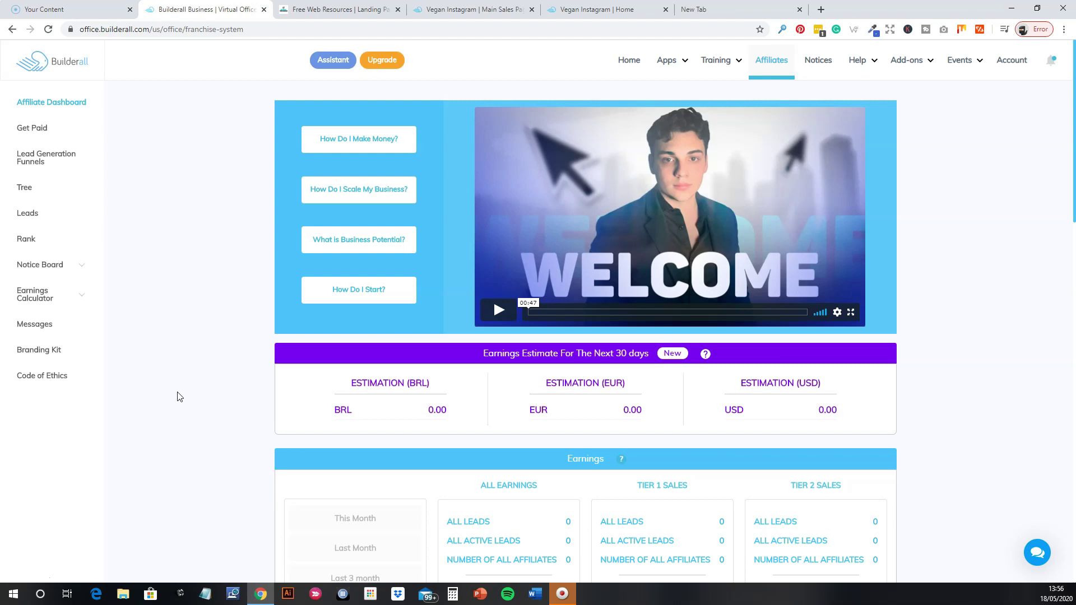
{"action": "scroll", "coordinate": [182, 401], "scroll_direction": "down", "scroll_amount": 5}
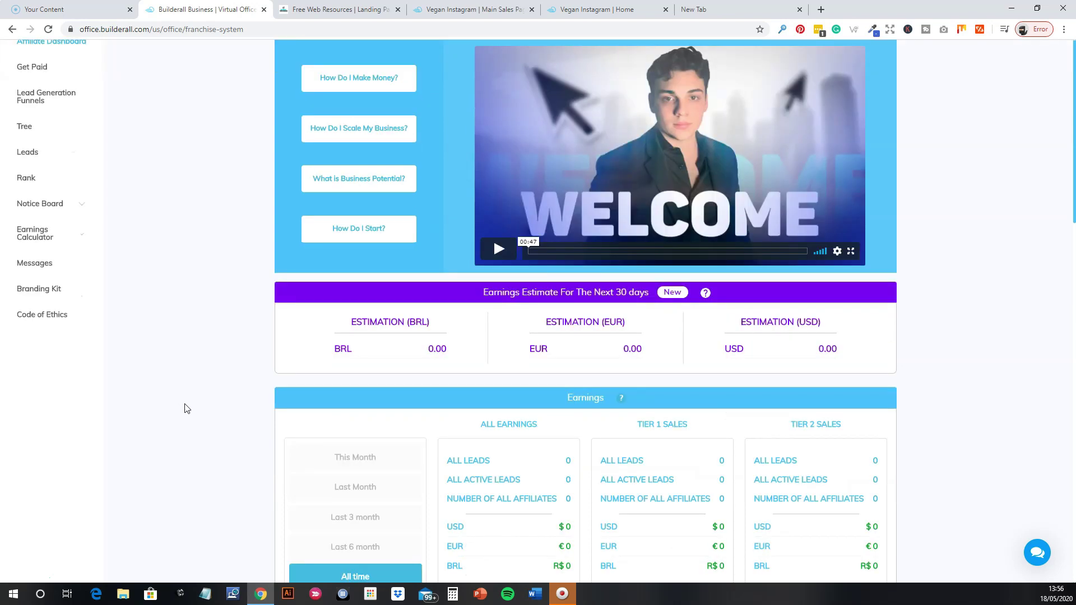
{"action": "scroll", "coordinate": [187, 408], "scroll_direction": "down", "scroll_amount": 3}
{"action": "scroll", "coordinate": [186, 410], "scroll_direction": "up", "scroll_amount": 8}
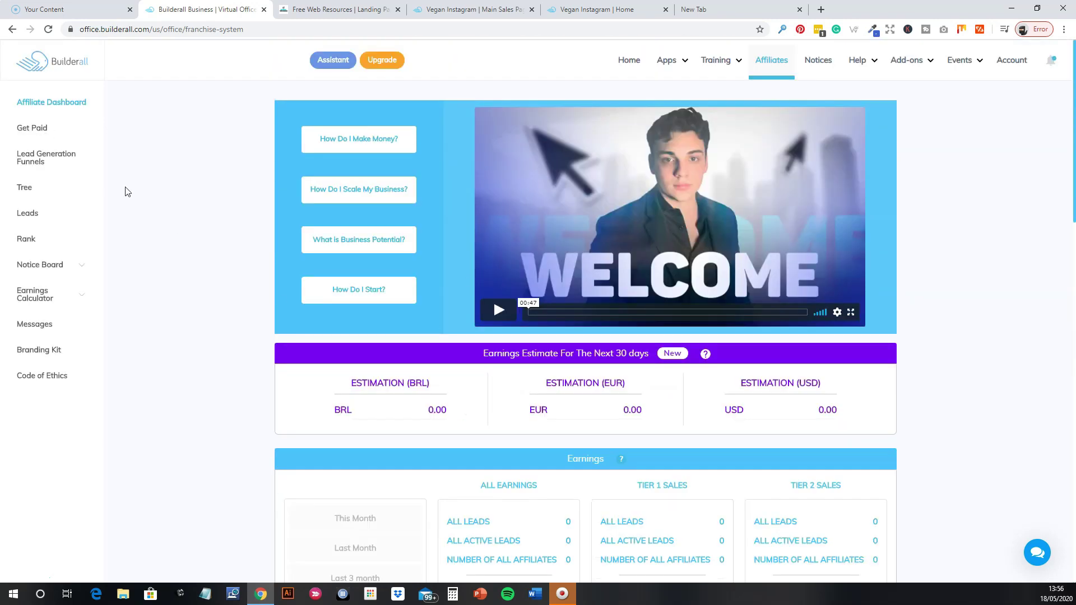
Open Lead Generation Funnels, dismiss the custom domain popup, and find the Home Builderall ENG EURO funnel.
{"action": "left_click", "coordinate": [40, 166]}
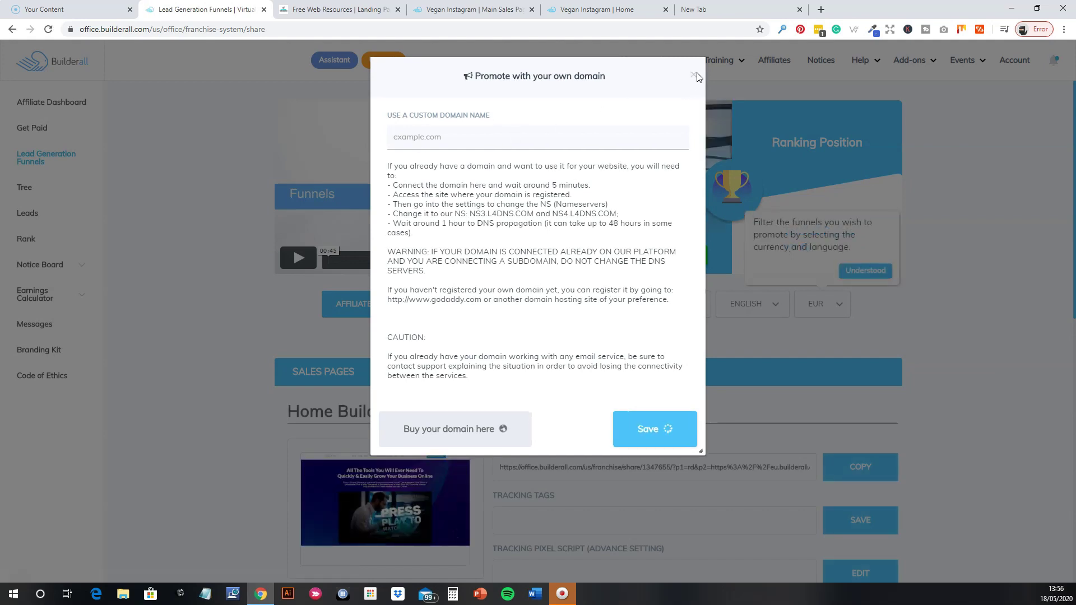
{"action": "left_click", "coordinate": [913, 337]}
{"action": "scroll", "coordinate": [914, 338], "scroll_direction": "down", "scroll_amount": 2}
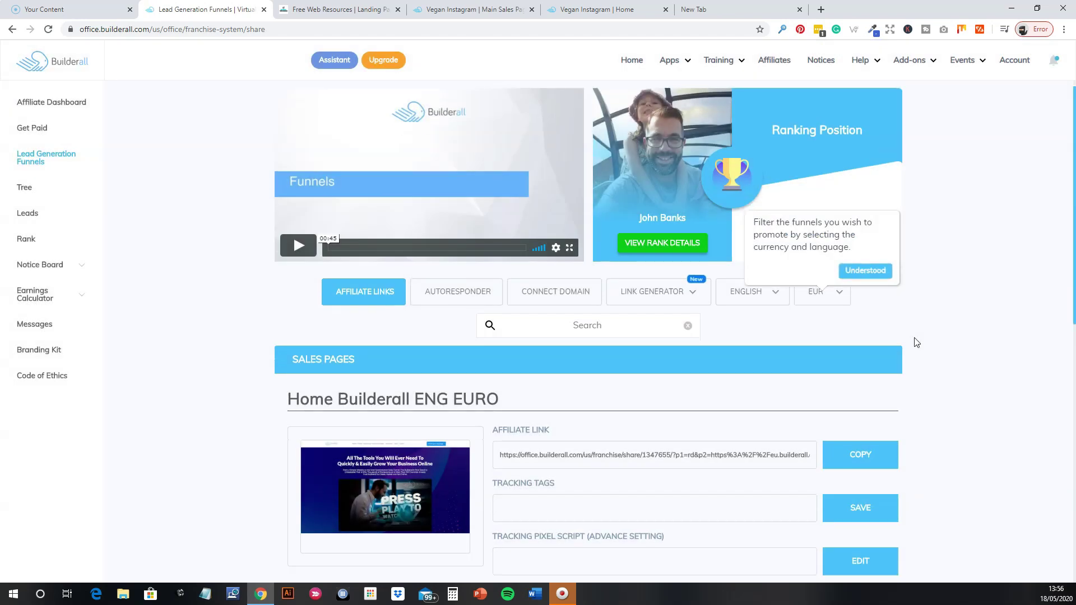
{"action": "mouse_move", "coordinate": [408, 398]}
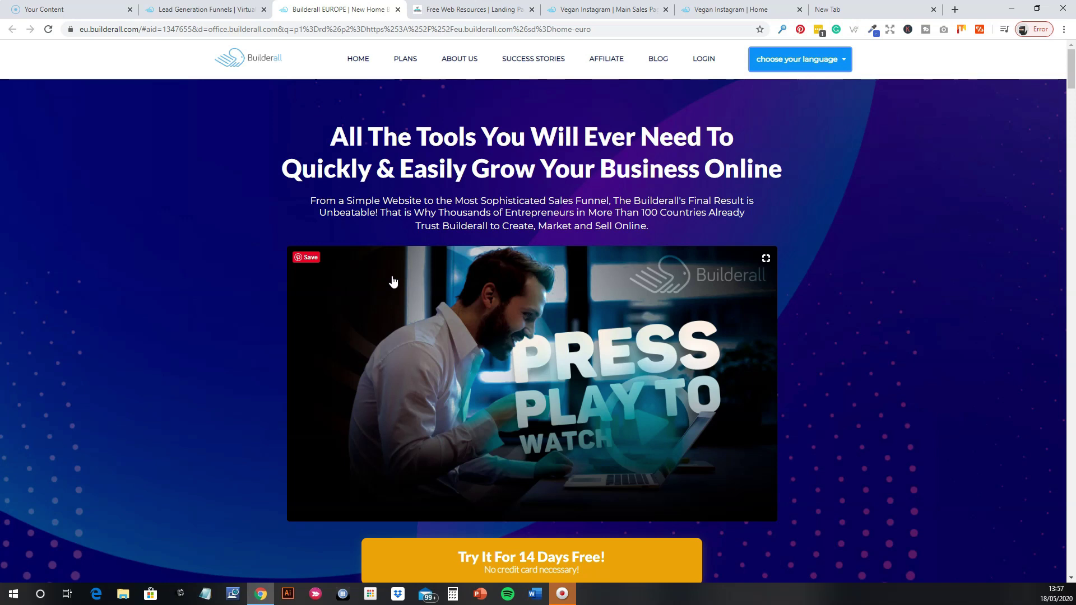
Scroll through the Builderall EUROPE New Plans pricing cards, then return to the page top.
{"action": "left_click", "coordinate": [406, 60]}
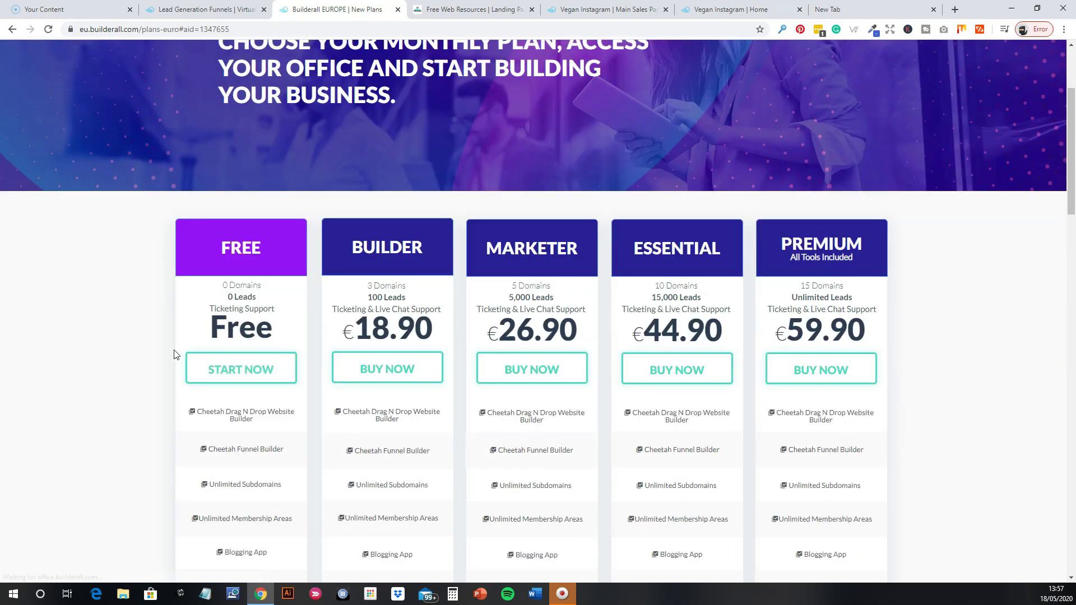
{"action": "scroll", "coordinate": [162, 365], "scroll_direction": "down", "scroll_amount": 2}
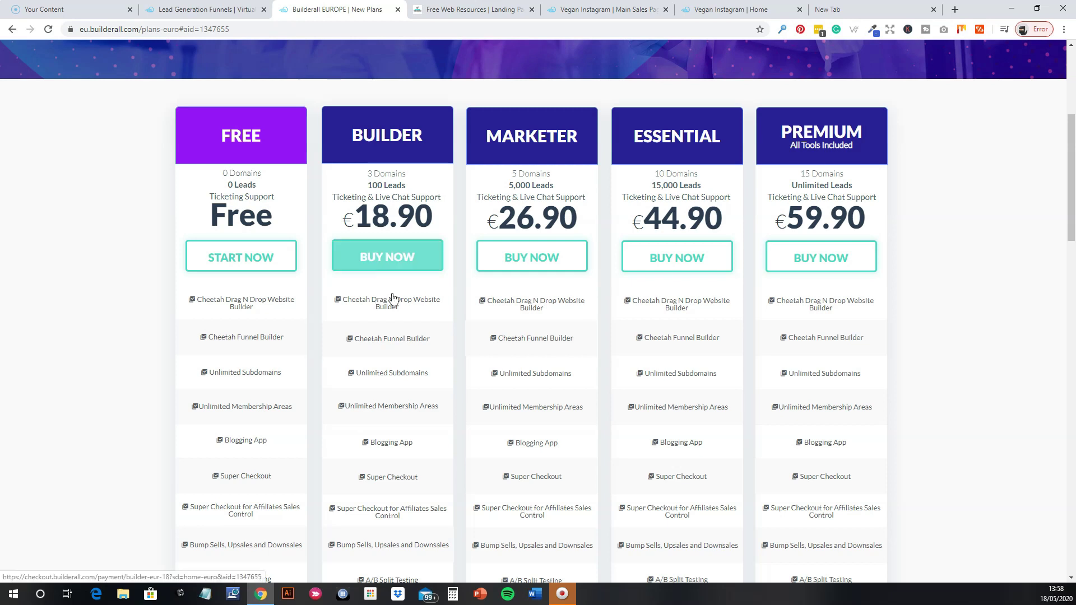
{"action": "scroll", "coordinate": [389, 300], "scroll_direction": "down", "scroll_amount": 5}
{"action": "scroll", "coordinate": [378, 347], "scroll_direction": "up", "scroll_amount": 6}
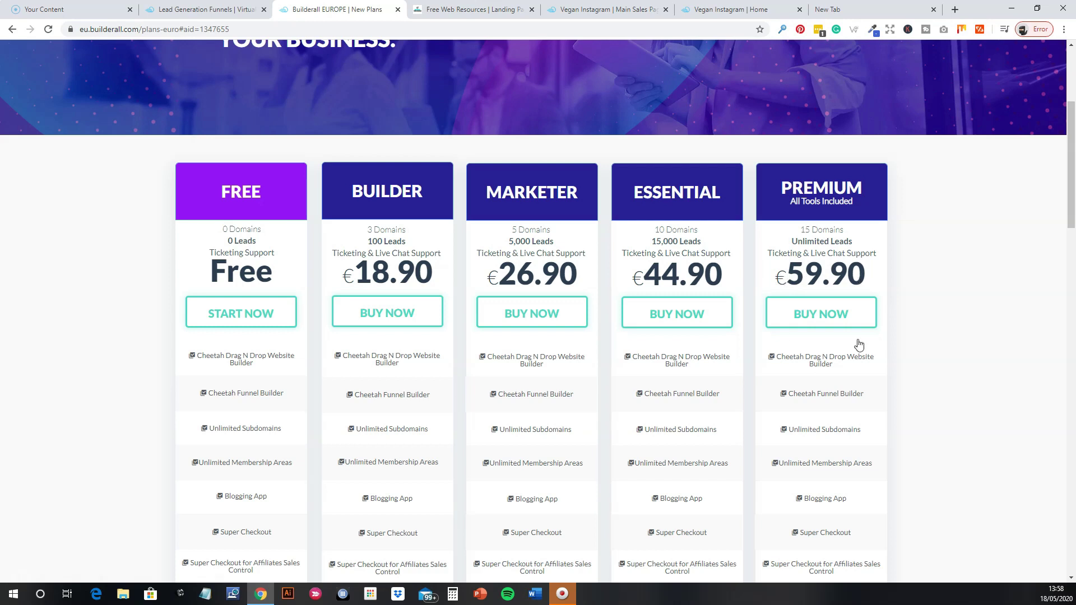
{"action": "scroll", "coordinate": [907, 362], "scroll_direction": "down", "scroll_amount": 5}
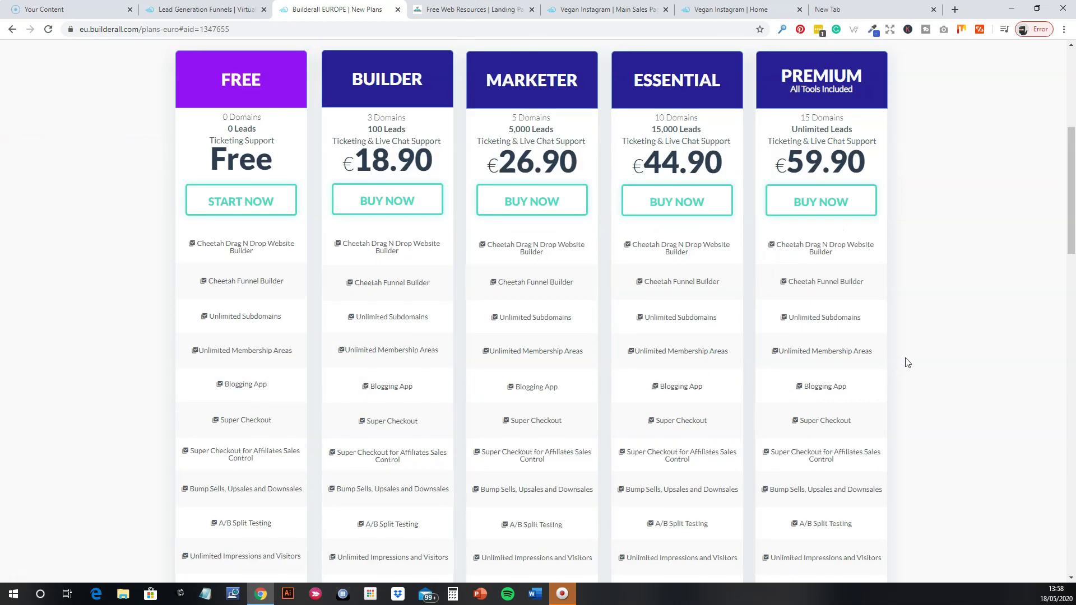
{"action": "scroll", "coordinate": [903, 367], "scroll_direction": "down", "scroll_amount": 4}
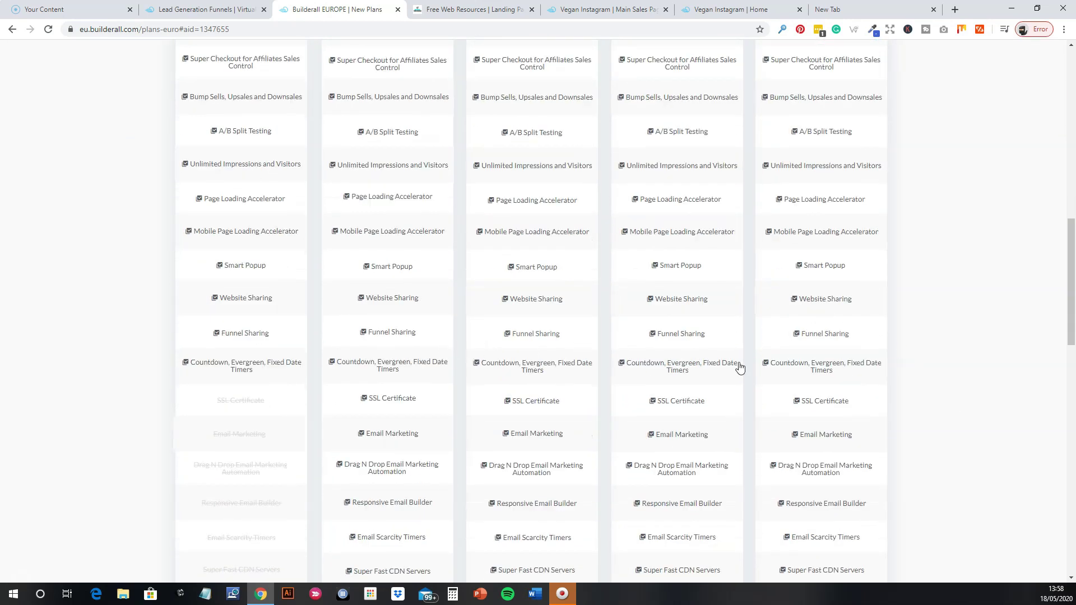
{"action": "scroll", "coordinate": [879, 392], "scroll_direction": "down", "scroll_amount": 4}
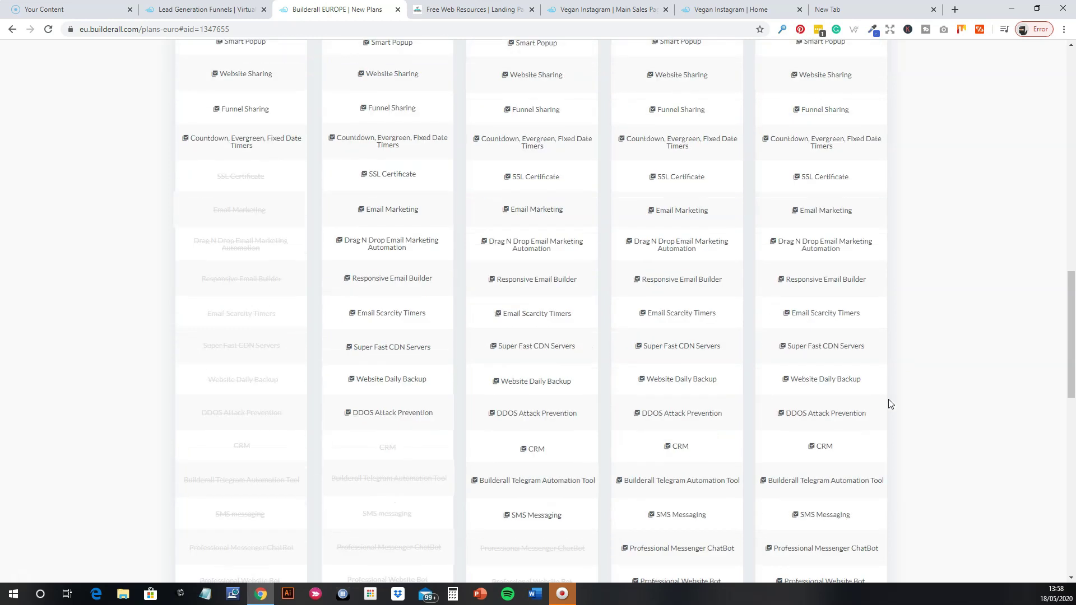
{"action": "scroll", "coordinate": [891, 403], "scroll_direction": "up", "scroll_amount": 5}
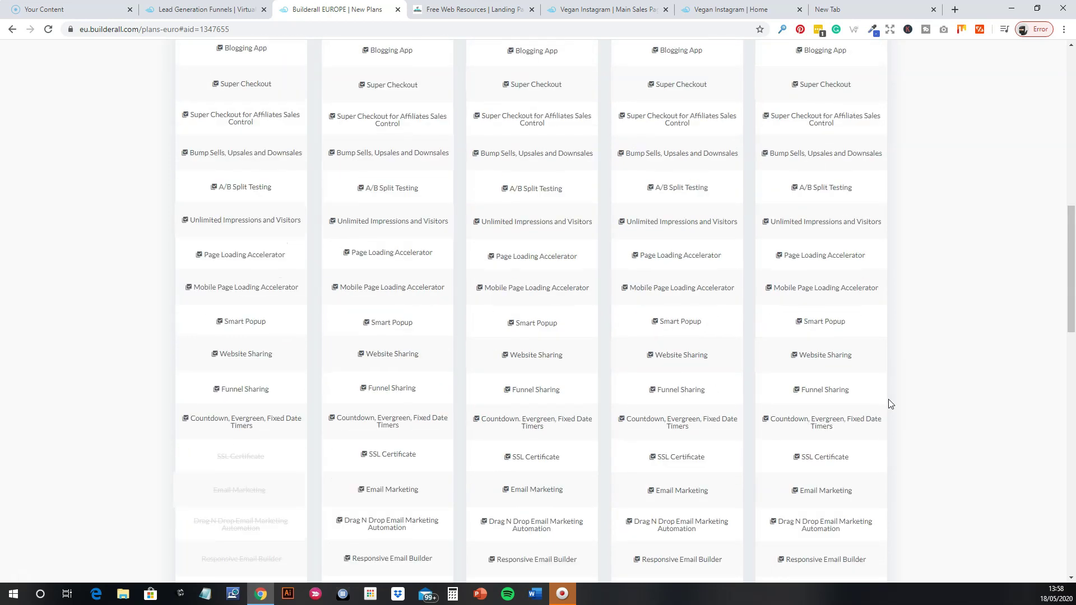
{"action": "scroll", "coordinate": [904, 437], "scroll_direction": "up", "scroll_amount": 10}
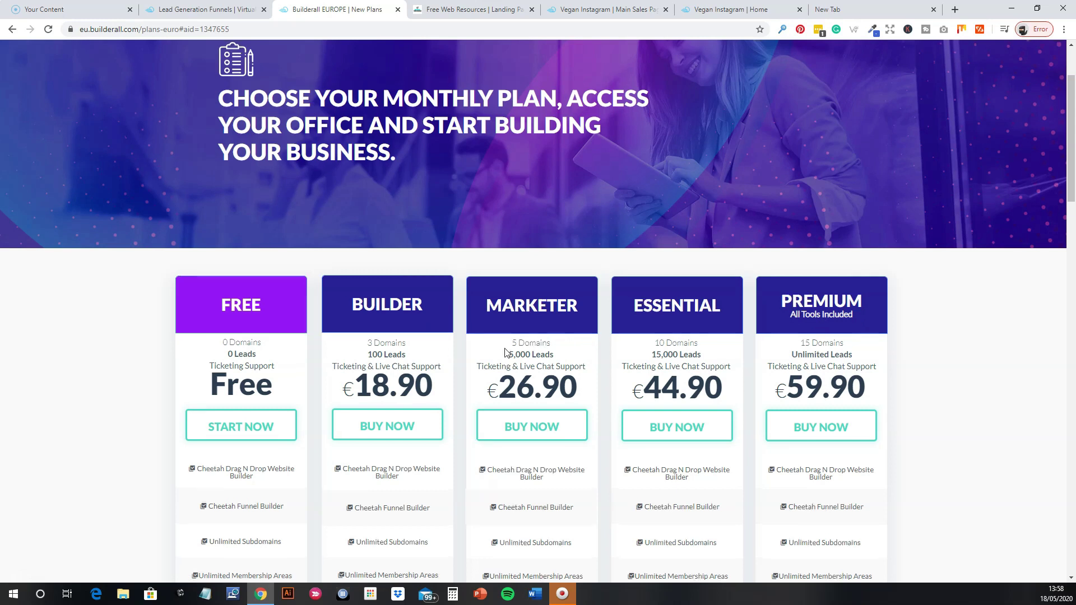
{"action": "scroll", "coordinate": [368, 288], "scroll_direction": "up", "scroll_amount": 2}
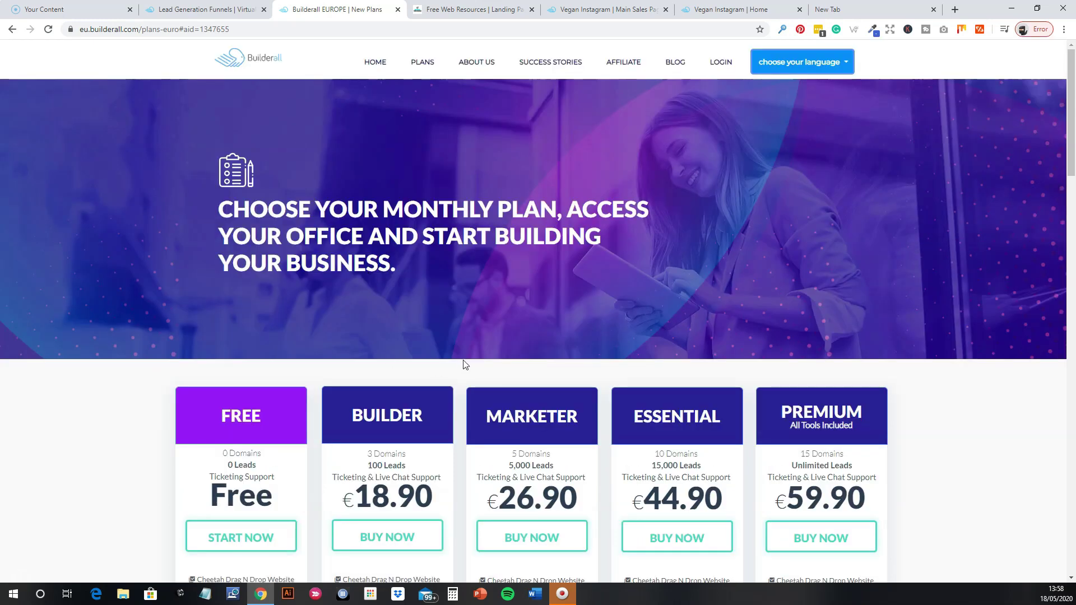
{"action": "scroll", "coordinate": [465, 370], "scroll_direction": "down", "scroll_amount": 2}
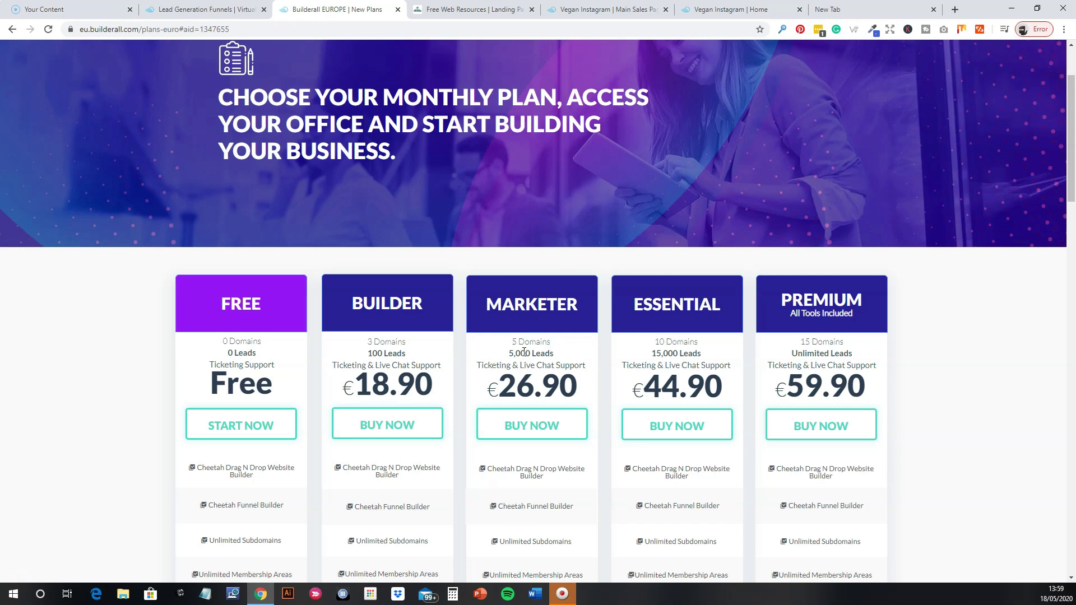
{"action": "scroll", "coordinate": [533, 367], "scroll_direction": "up", "scroll_amount": 2}
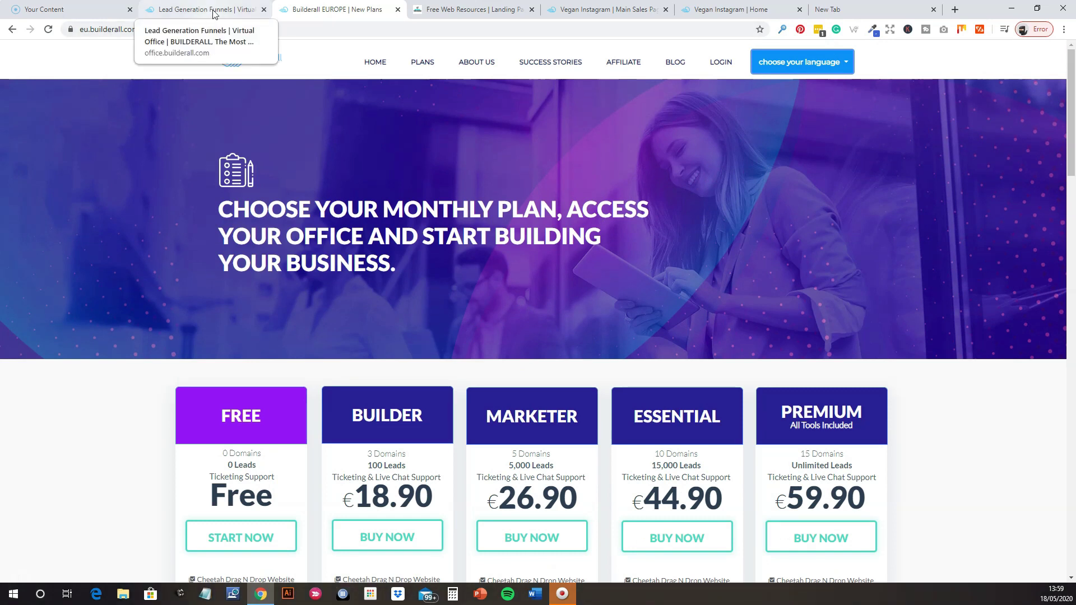
{"action": "scroll", "coordinate": [581, 386], "scroll_direction": "down", "scroll_amount": 3}
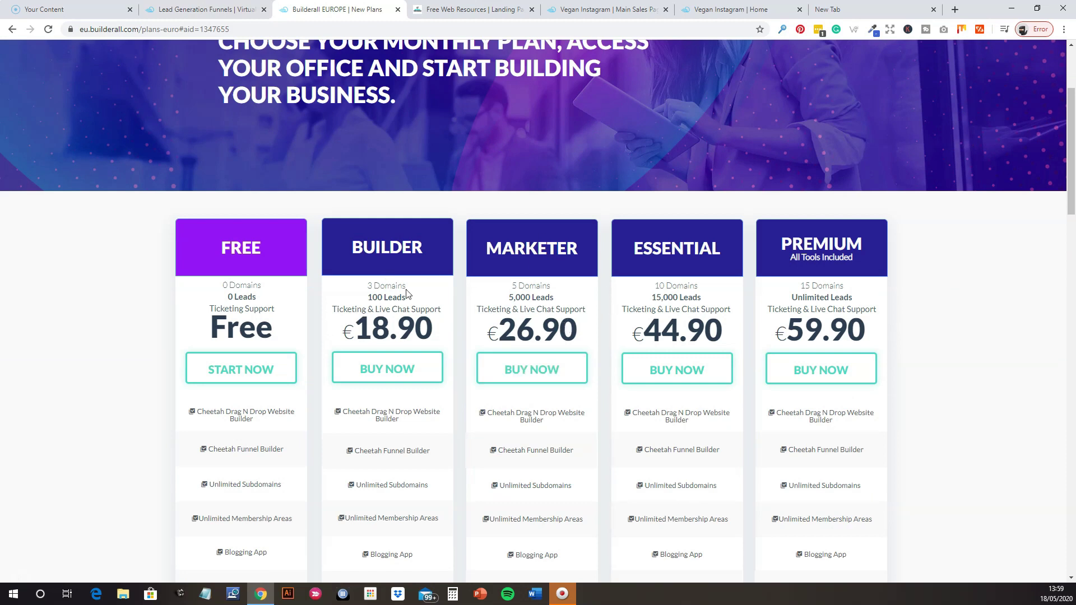
{"action": "scroll", "coordinate": [522, 306], "scroll_direction": "up", "scroll_amount": 3}
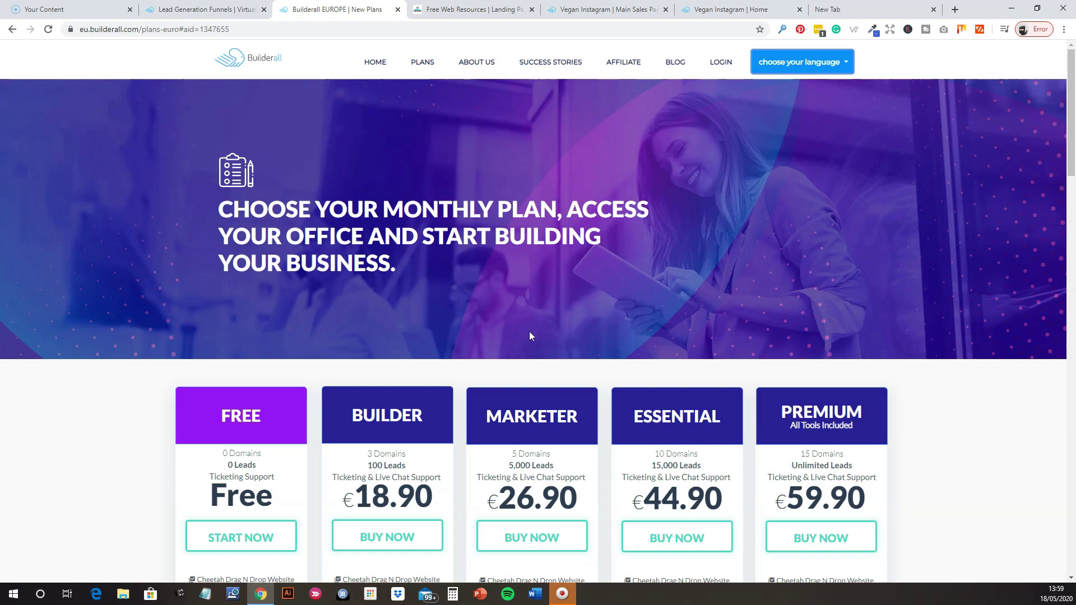
{"action": "scroll", "coordinate": [529, 331], "scroll_direction": "down", "scroll_amount": 2}
{"action": "scroll", "coordinate": [497, 239], "scroll_direction": "up", "scroll_amount": 2}
Switch back to the Lead Generation Funnels page, check the Training menu, and go Home.
{"action": "left_click", "coordinate": [198, 9]}
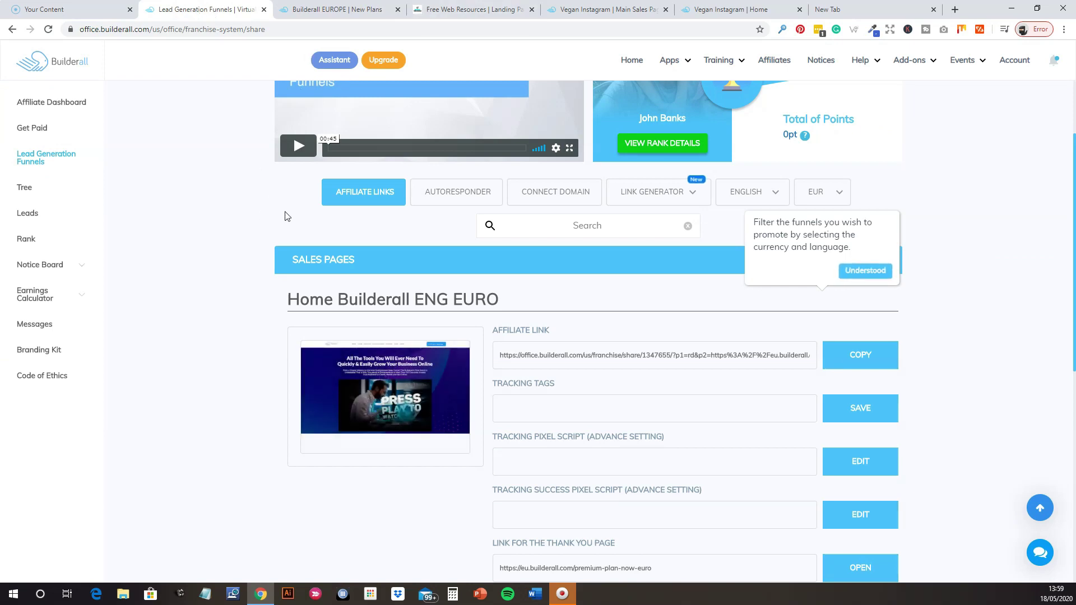
{"action": "scroll", "coordinate": [284, 232], "scroll_direction": "up", "scroll_amount": 2}
{"action": "left_click", "coordinate": [708, 65]}
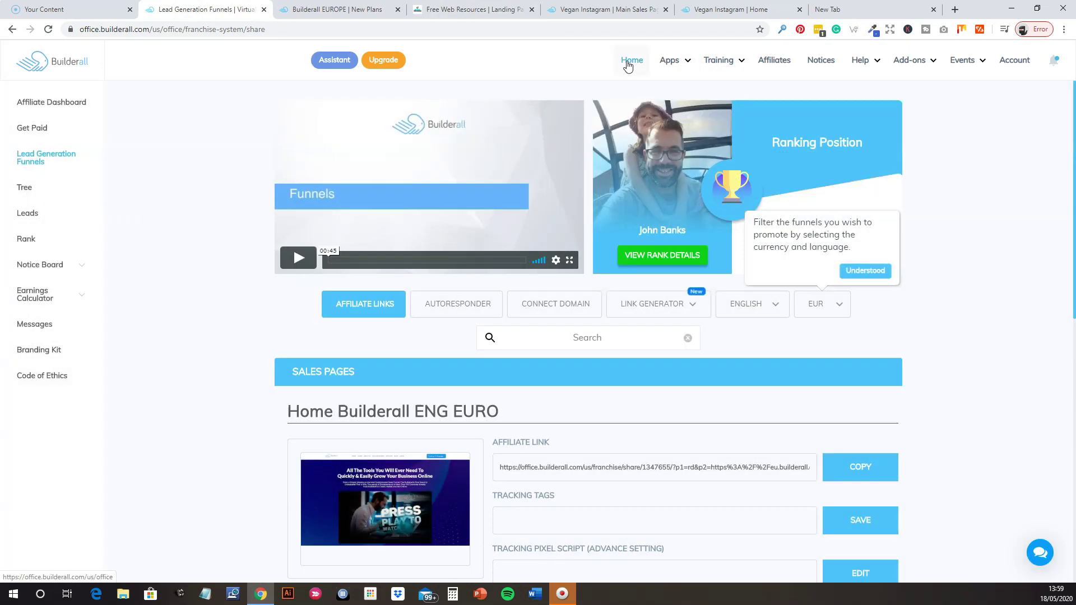
{"action": "left_click", "coordinate": [630, 62]}
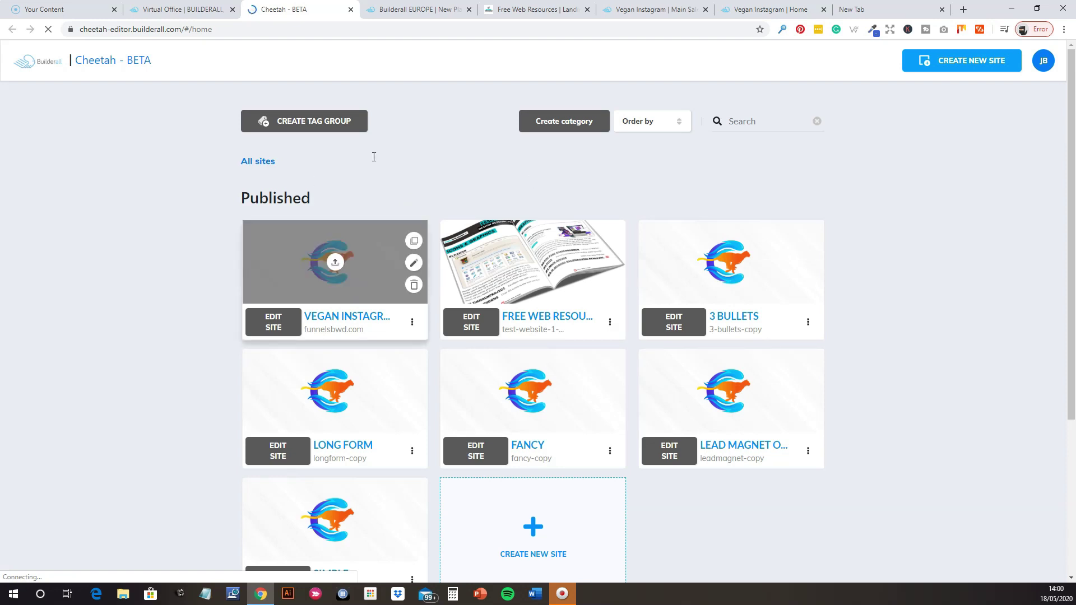
Scroll the Free Web Resources page from the resource-list offer down to the testimonials.
{"action": "left_click", "coordinate": [531, 19]}
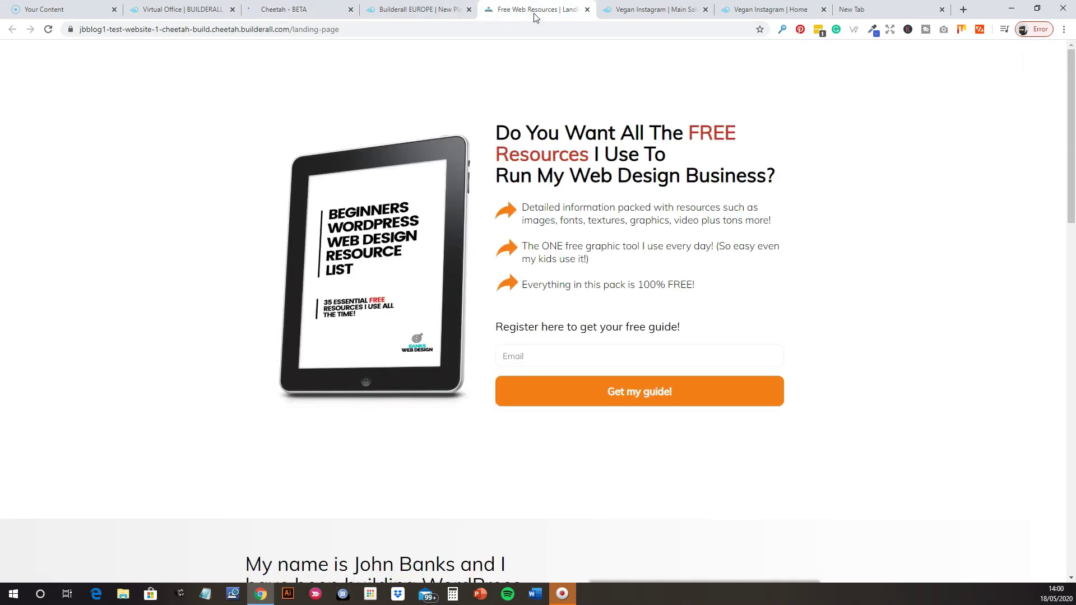
{"action": "scroll", "coordinate": [754, 252], "scroll_direction": "down", "scroll_amount": 2}
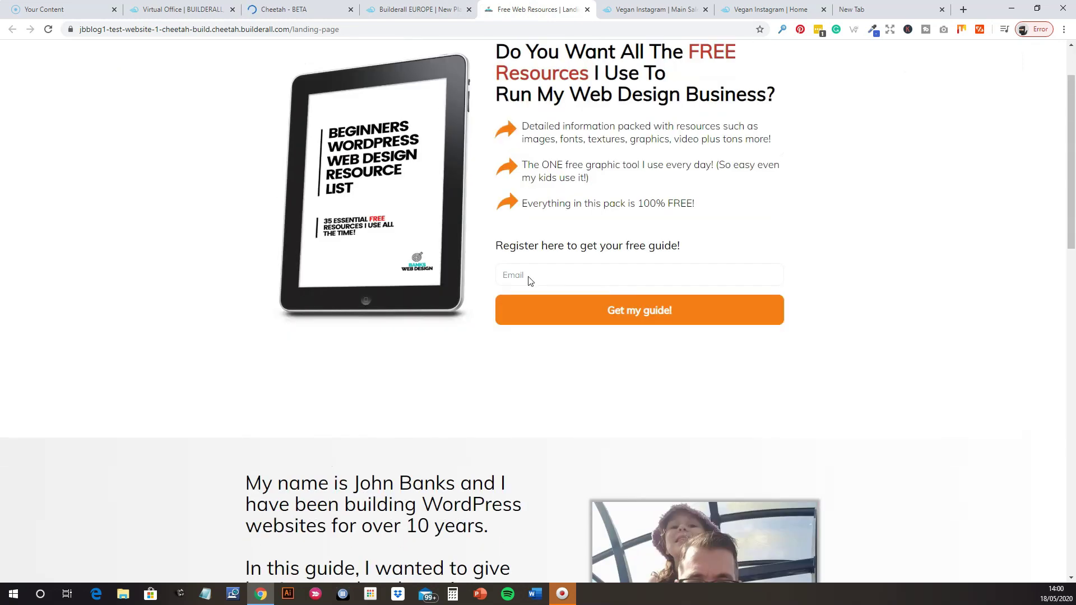
{"action": "scroll", "coordinate": [524, 278], "scroll_direction": "up", "scroll_amount": 2}
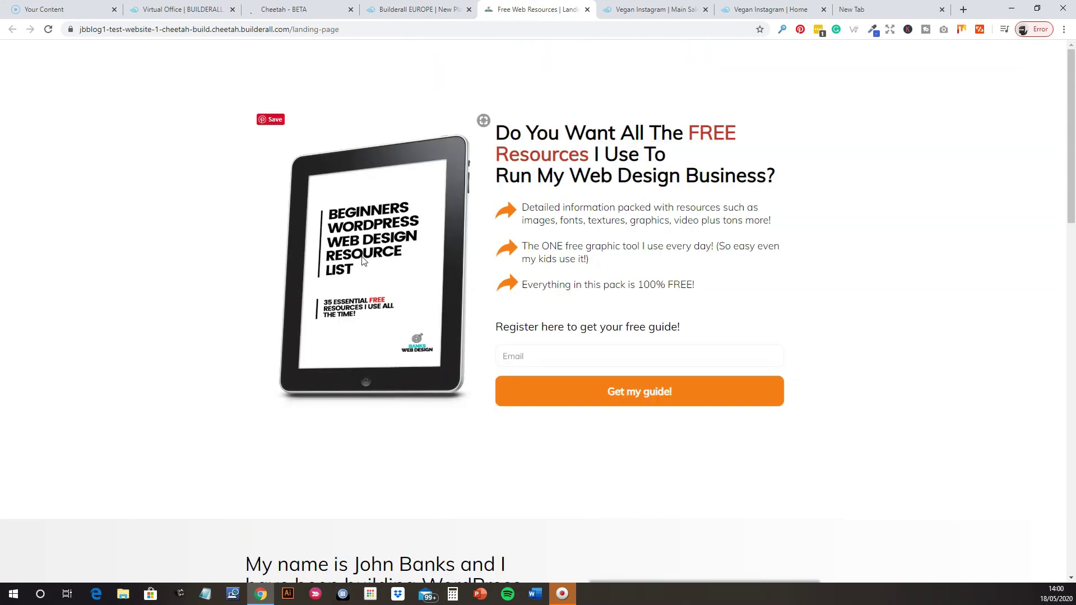
{"action": "scroll", "coordinate": [470, 328], "scroll_direction": "down", "scroll_amount": 5}
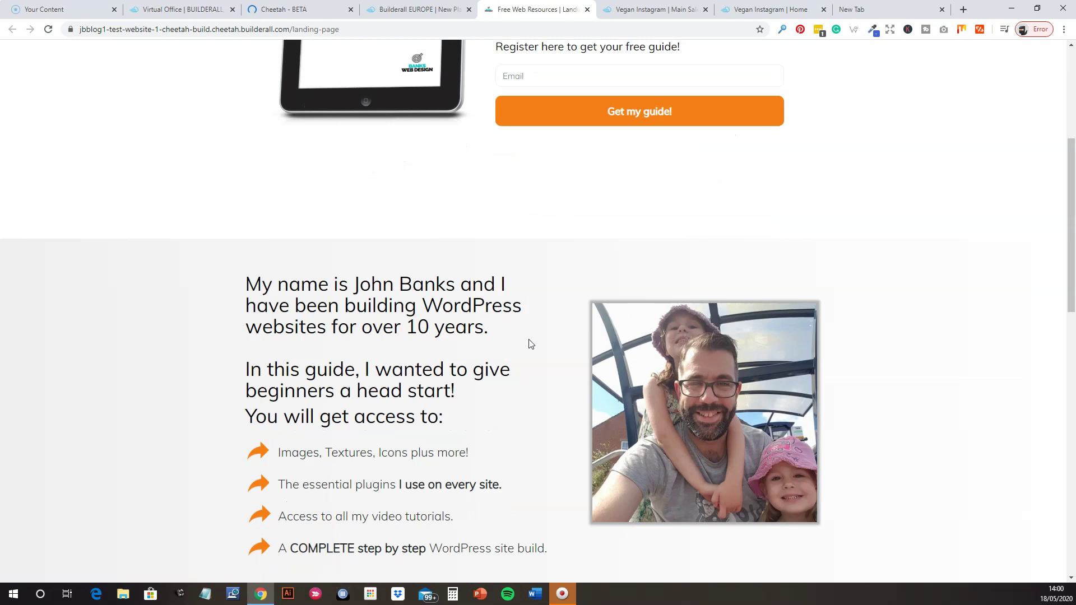
{"action": "scroll", "coordinate": [565, 396], "scroll_direction": "down", "scroll_amount": 2}
{"action": "scroll", "coordinate": [565, 396], "scroll_direction": "down", "scroll_amount": 10}
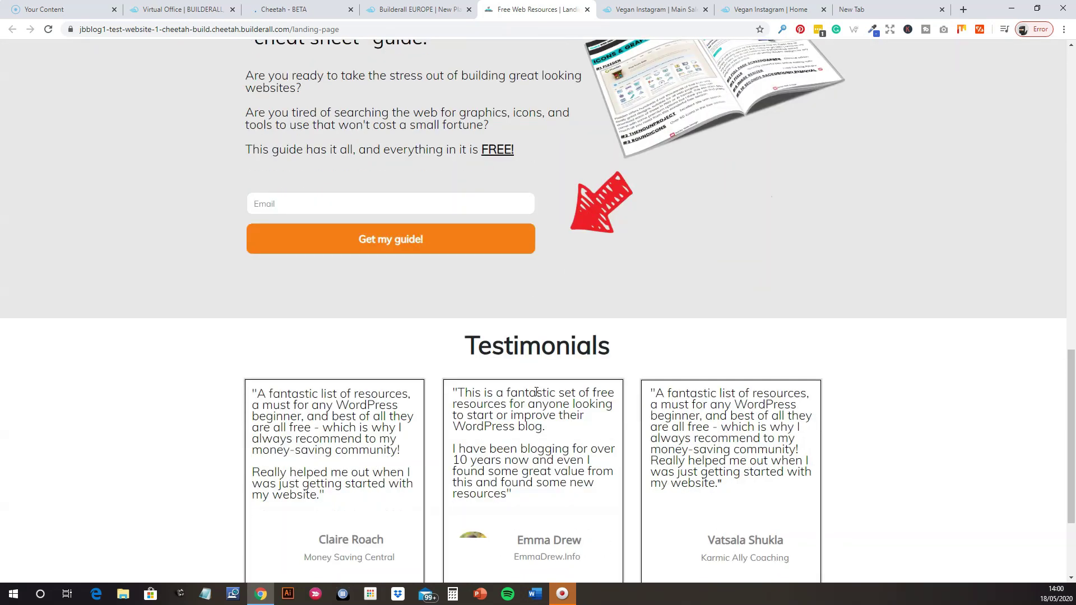
{"action": "scroll", "coordinate": [536, 391], "scroll_direction": "up", "scroll_amount": 15}
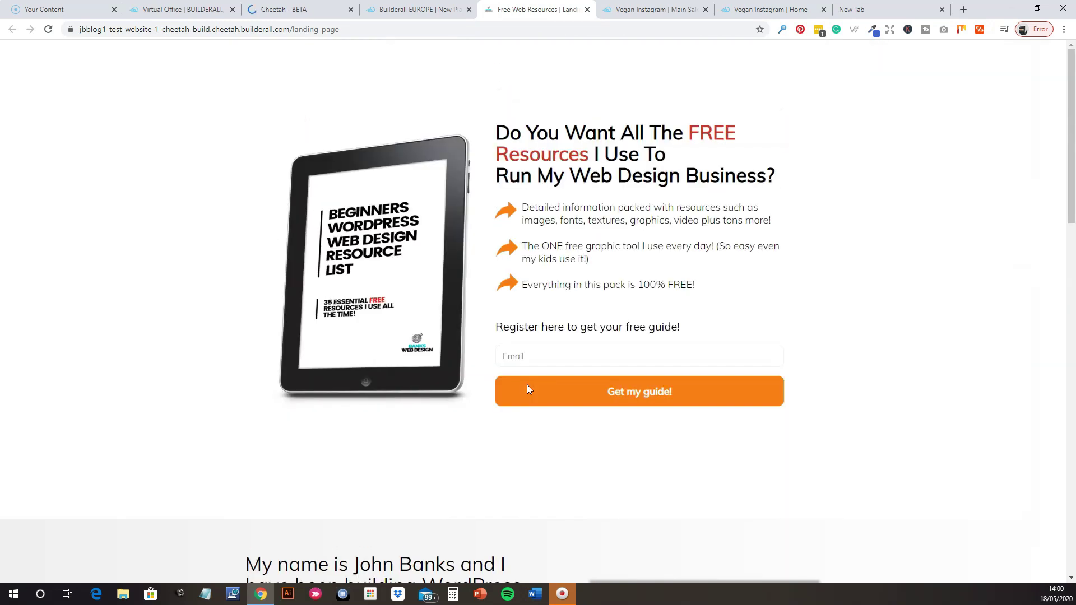
{"action": "left_click", "coordinate": [633, 16]}
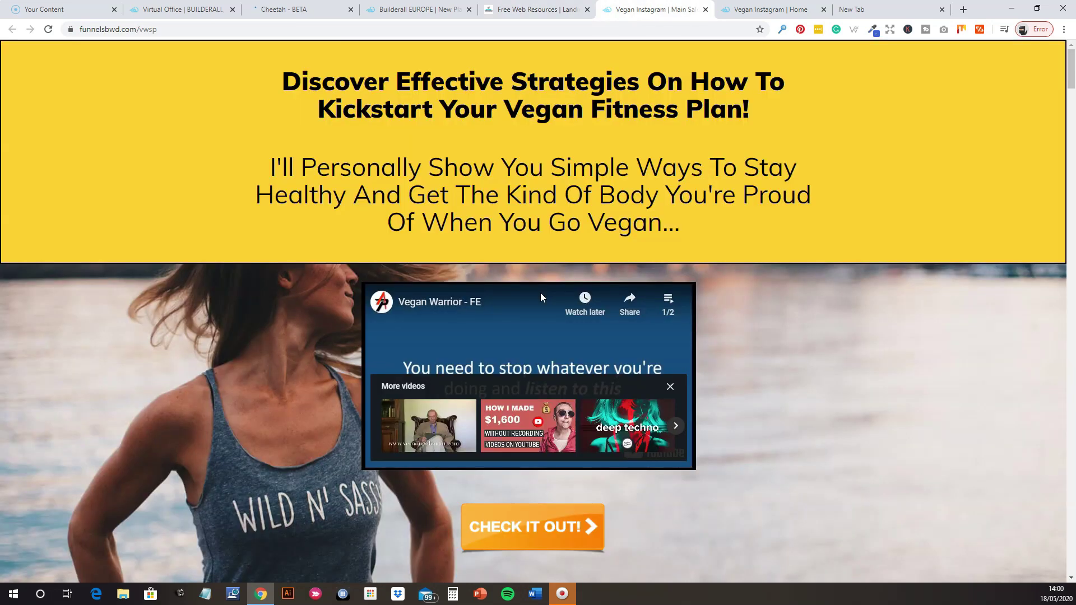
{"action": "scroll", "coordinate": [594, 316], "scroll_direction": "down", "scroll_amount": 15}
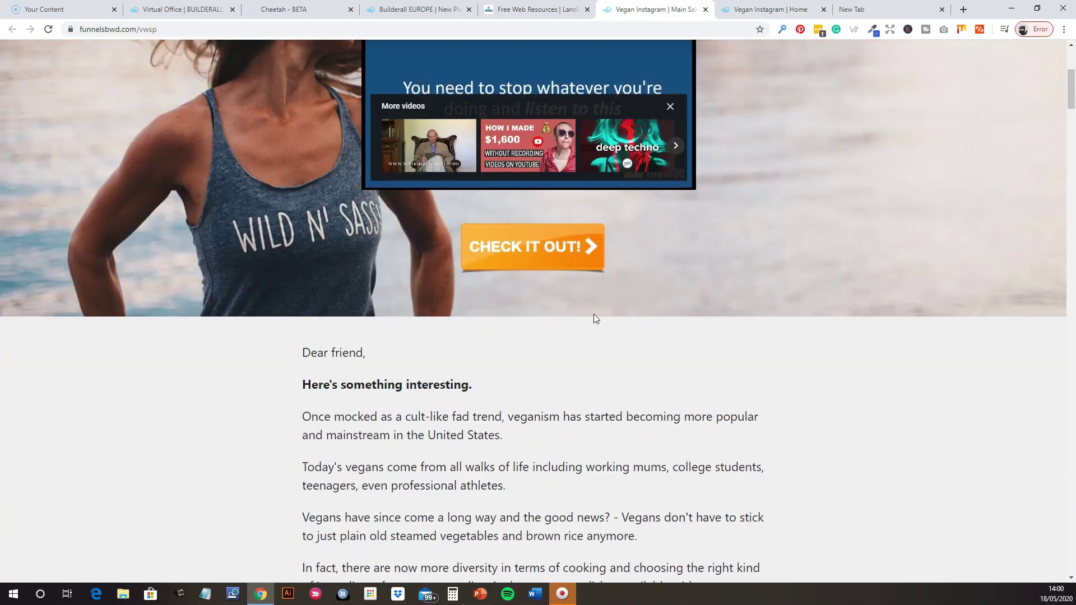
{"action": "scroll", "coordinate": [594, 321], "scroll_direction": "down", "scroll_amount": 8}
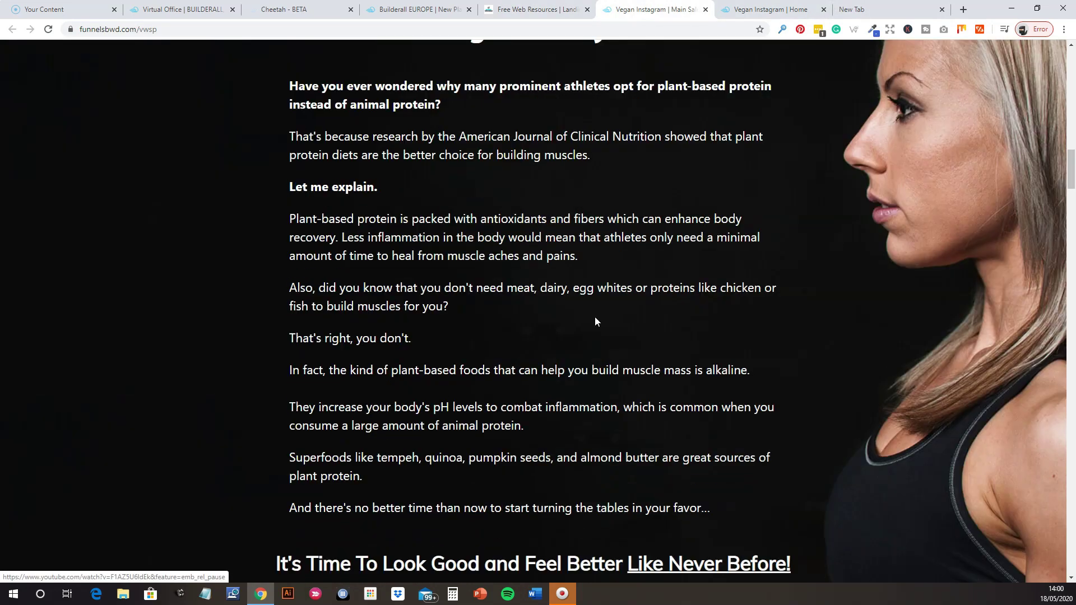
{"action": "scroll", "coordinate": [594, 325], "scroll_direction": "down", "scroll_amount": 7}
{"action": "scroll", "coordinate": [594, 325], "scroll_direction": "down", "scroll_amount": 20}
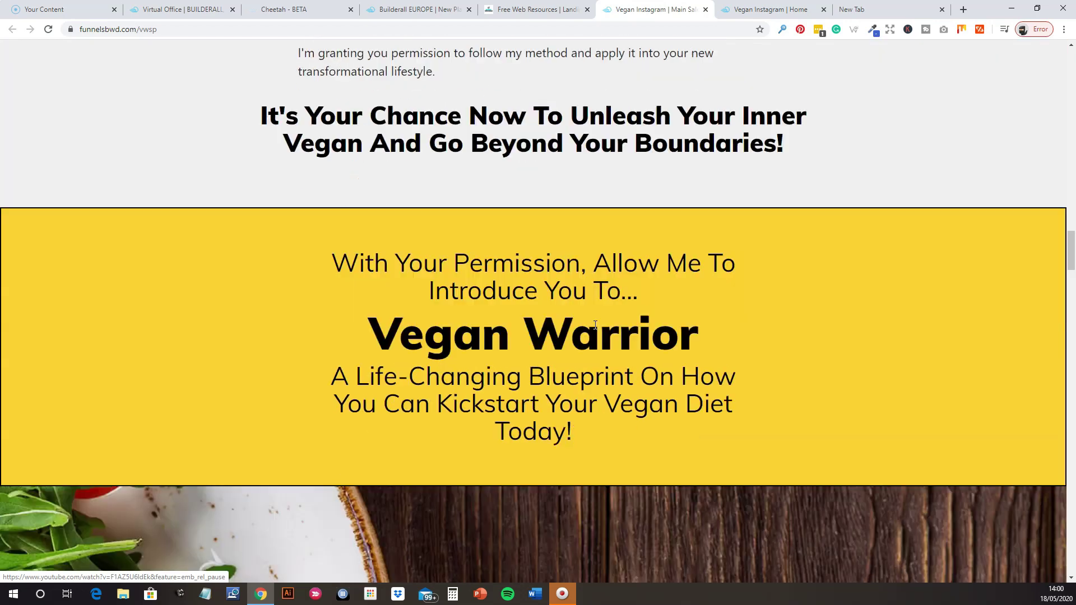
{"action": "scroll", "coordinate": [606, 326], "scroll_direction": "down", "scroll_amount": 20}
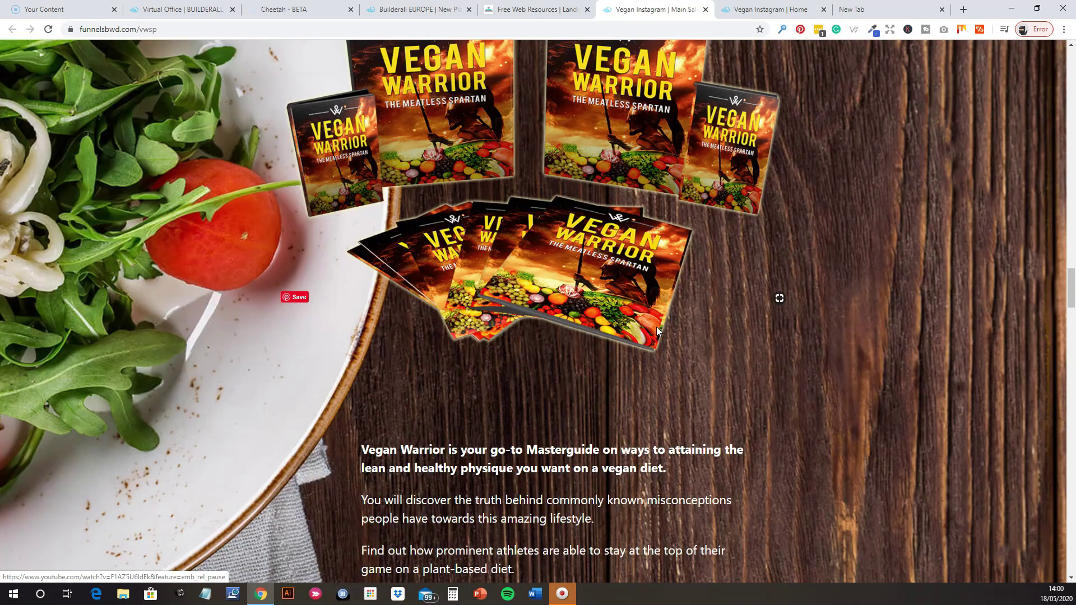
{"action": "scroll", "coordinate": [590, 330], "scroll_direction": "down", "scroll_amount": 20}
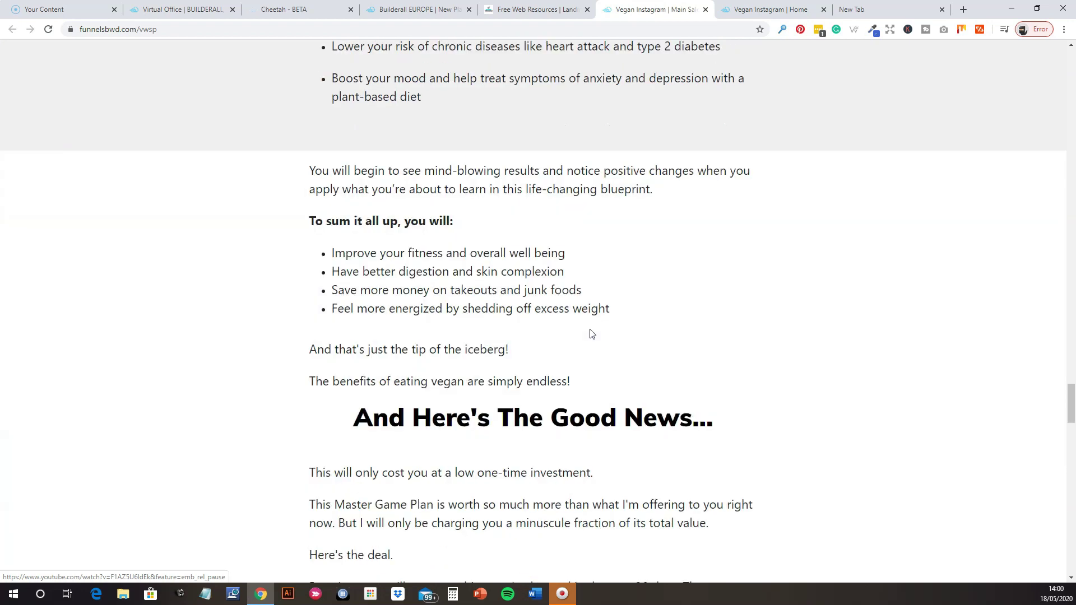
{"action": "scroll", "coordinate": [589, 331], "scroll_direction": "down", "scroll_amount": 20}
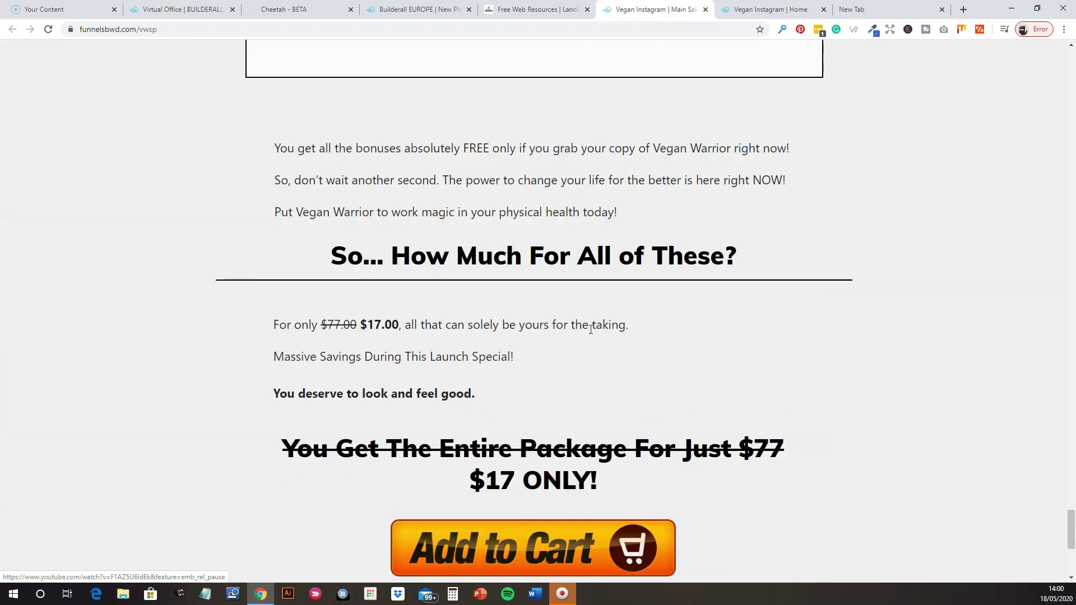
{"action": "scroll", "coordinate": [561, 319], "scroll_direction": "up", "scroll_amount": 4}
{"action": "scroll", "coordinate": [526, 348], "scroll_direction": "down", "scroll_amount": 1}
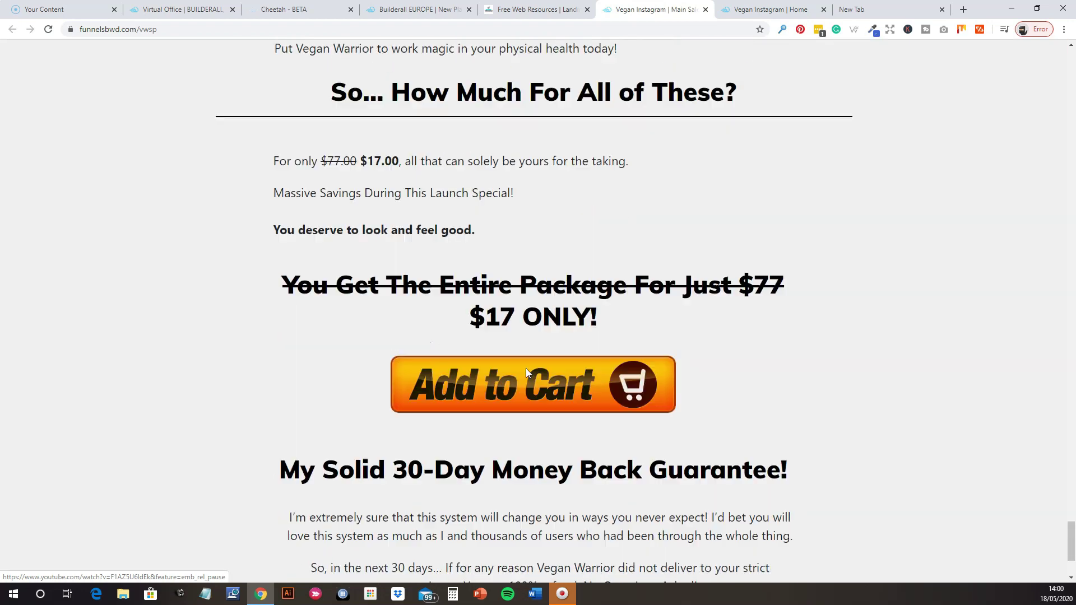
{"action": "scroll", "coordinate": [526, 351], "scroll_direction": "up", "scroll_amount": 15}
{"action": "scroll", "coordinate": [547, 356], "scroll_direction": "up", "scroll_amount": 20}
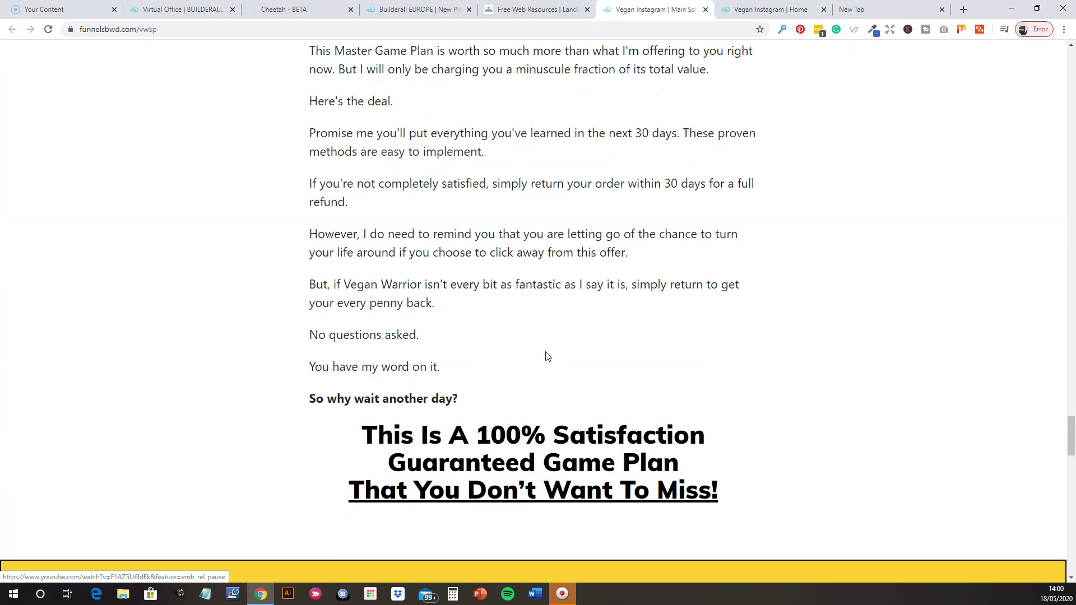
{"action": "scroll", "coordinate": [549, 361], "scroll_direction": "up", "scroll_amount": 9}
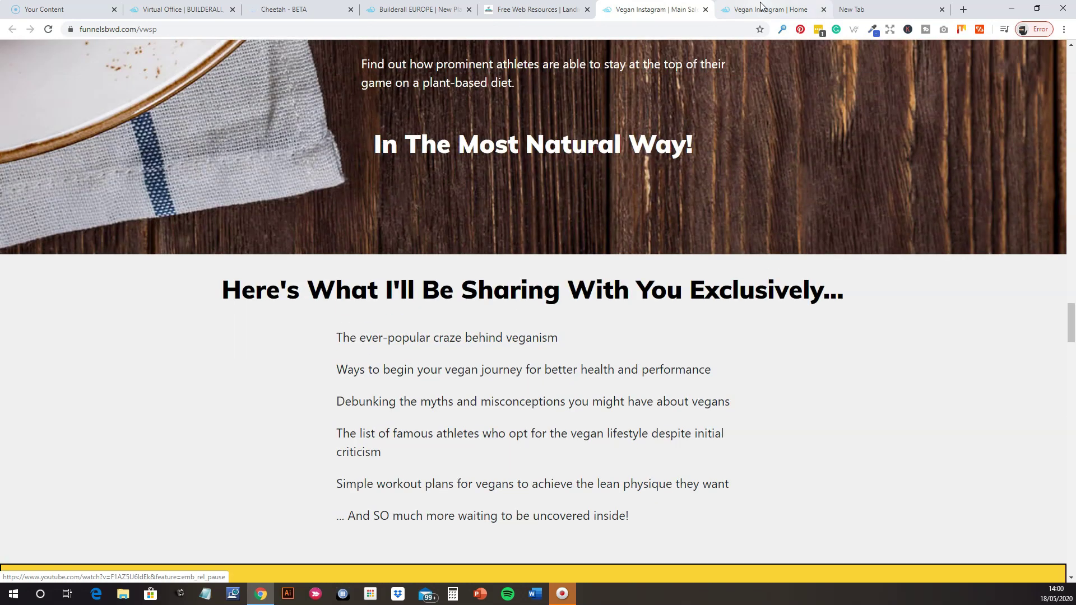
Switch to the Vegan Instagram | Home tab with the free 7 vegan superfoods ebook.
{"action": "left_click", "coordinate": [762, 12]}
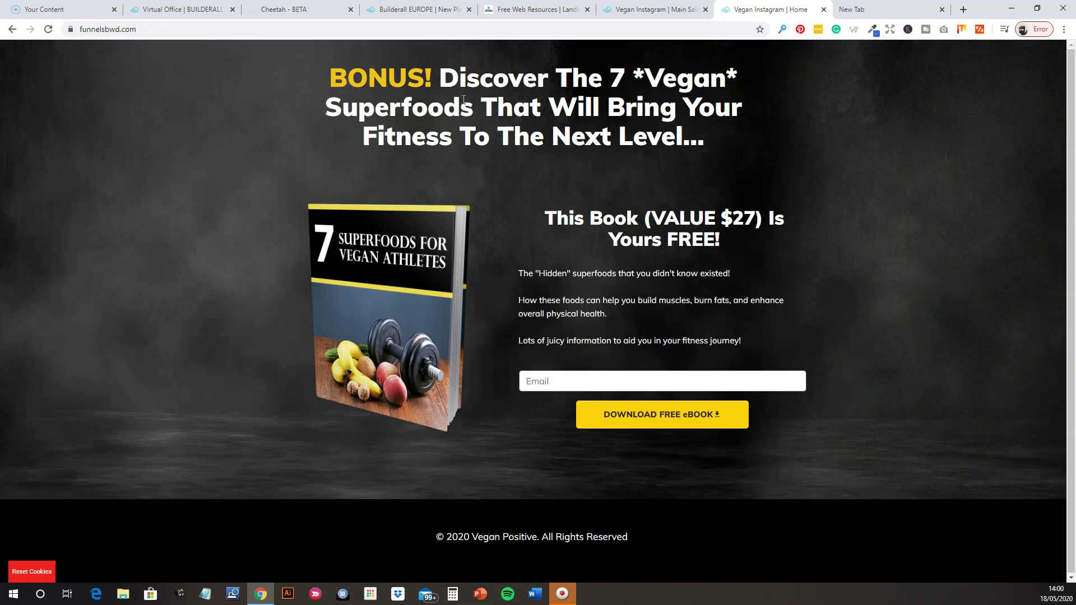
From the Cheetah site list, create a site titled 'Testing' and open the Site Express template picker.
{"action": "left_click", "coordinate": [308, 11]}
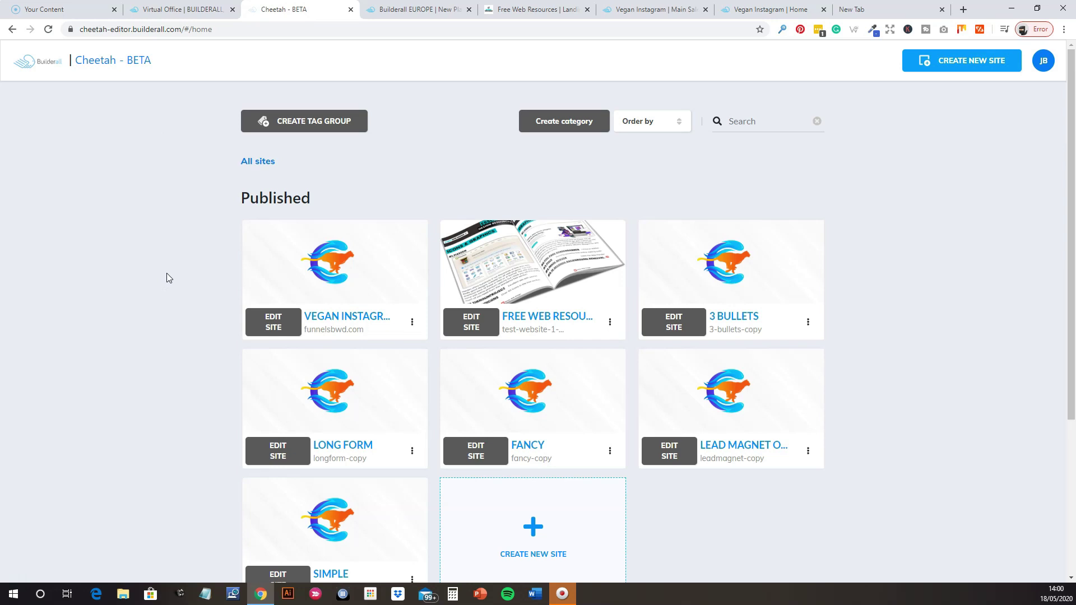
{"action": "scroll", "coordinate": [169, 277], "scroll_direction": "down", "scroll_amount": 2}
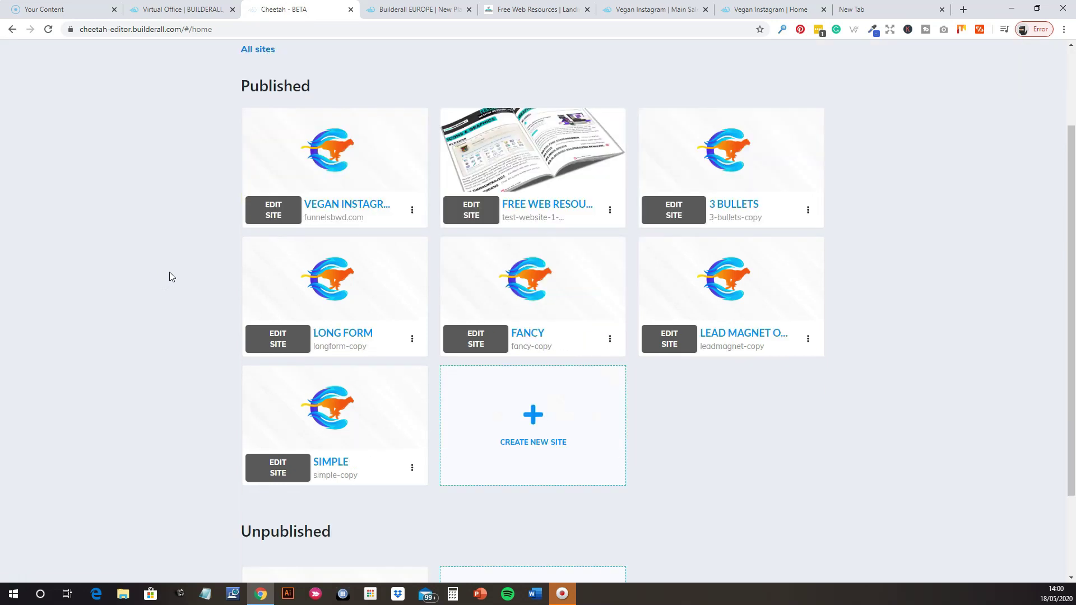
{"action": "left_click", "coordinate": [522, 413]}
{"action": "left_click", "coordinate": [374, 247]}
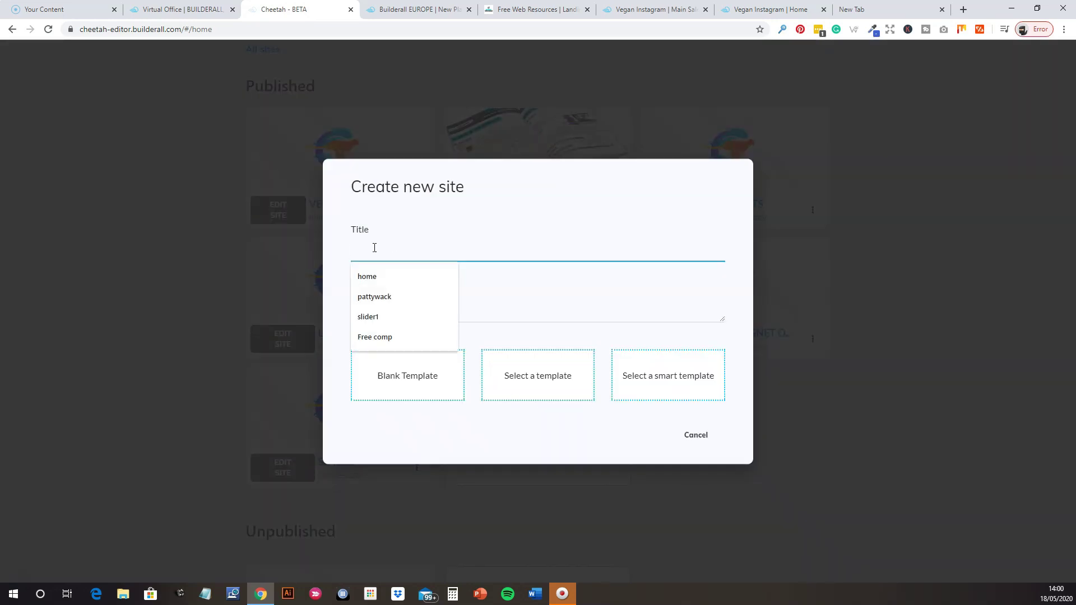
{"action": "type", "text": "TEst Site YT"}
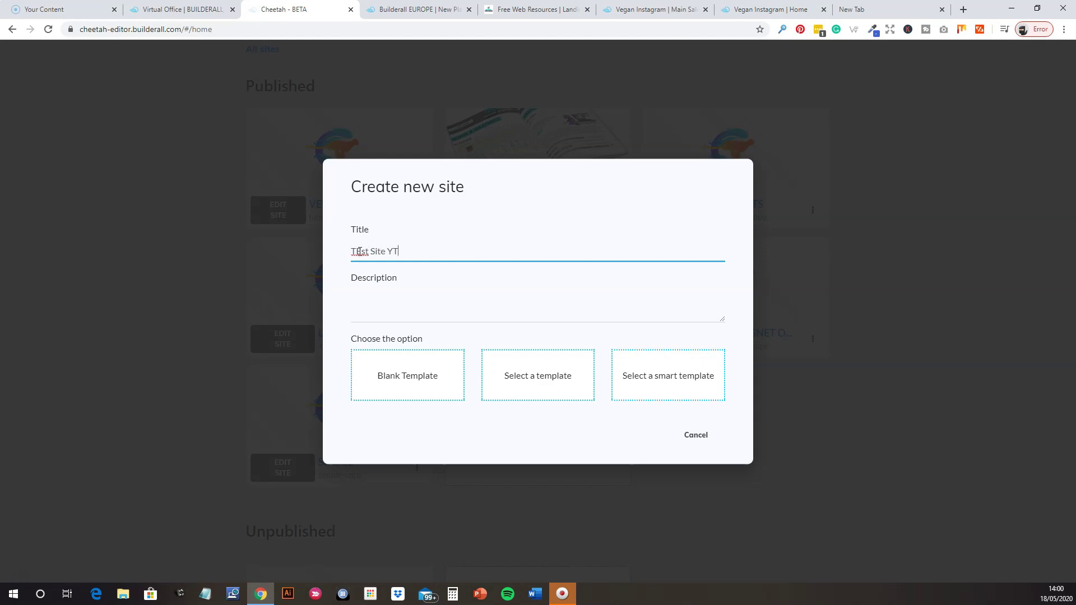
{"action": "key", "text": "BackSpace"}
{"action": "type", "text": "e"}
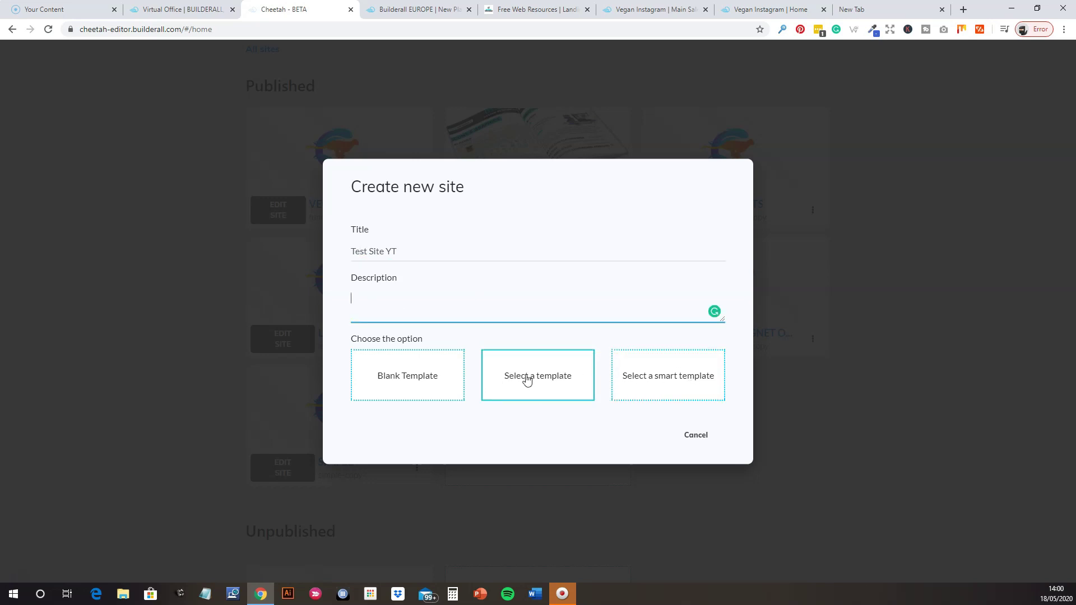
{"action": "left_click", "coordinate": [646, 377]}
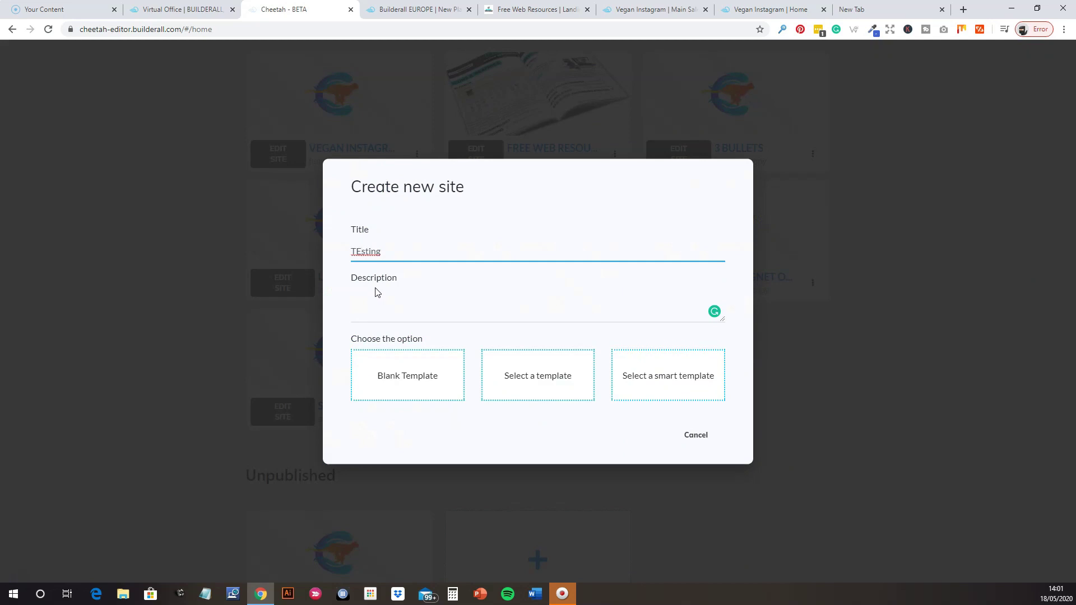
{"action": "key", "text": "ctrl+a"}
{"action": "type", "text": "Testing"}
{"action": "left_click", "coordinate": [545, 384]}
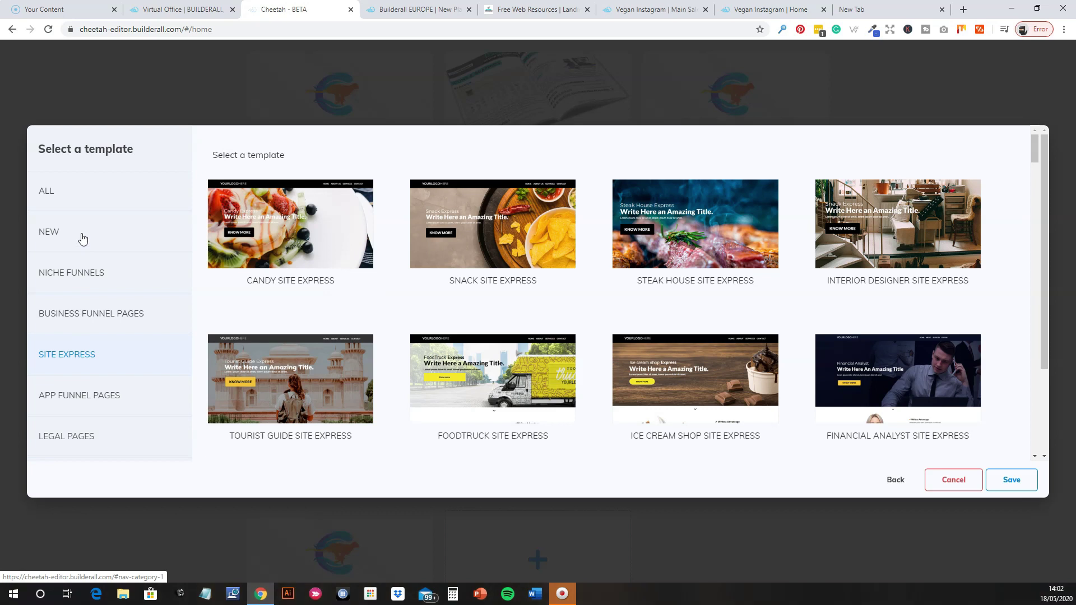
{"action": "left_click", "coordinate": [86, 323]}
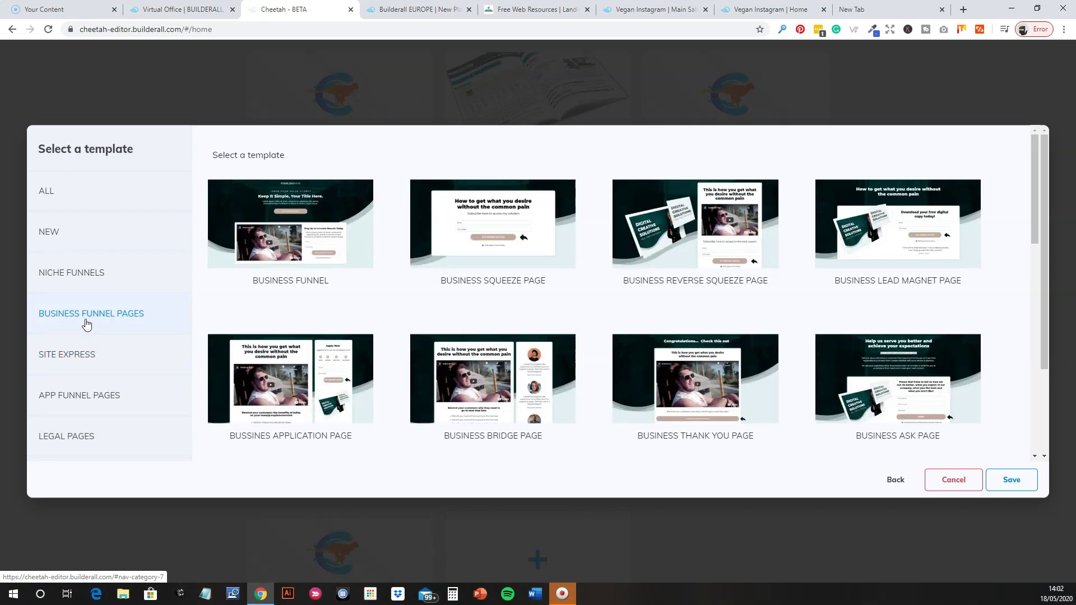
{"action": "scroll", "coordinate": [697, 326], "scroll_direction": "down", "scroll_amount": 5}
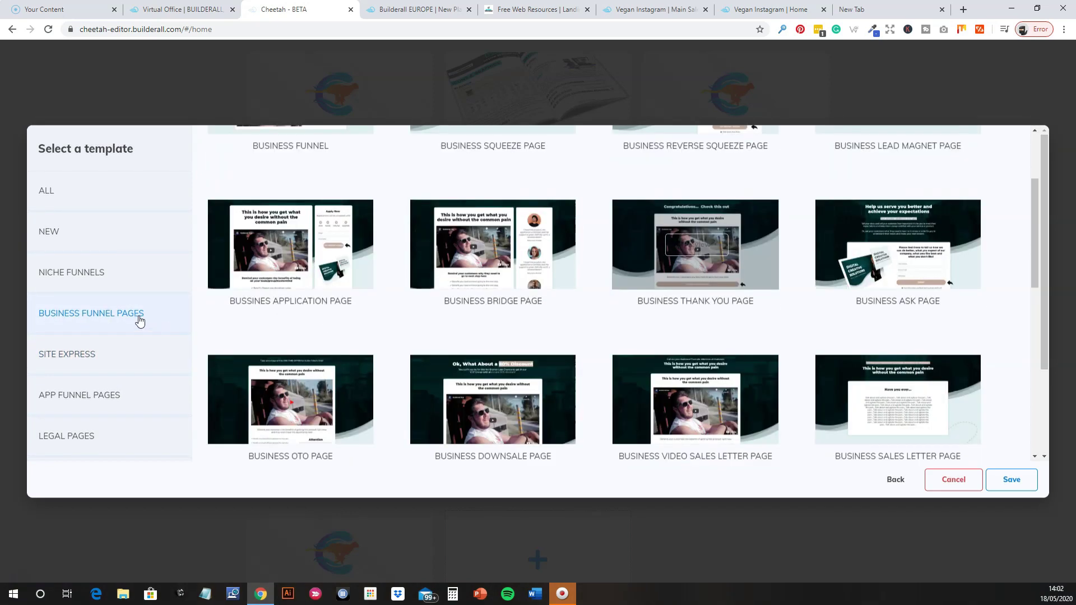
{"action": "left_click", "coordinate": [81, 275]}
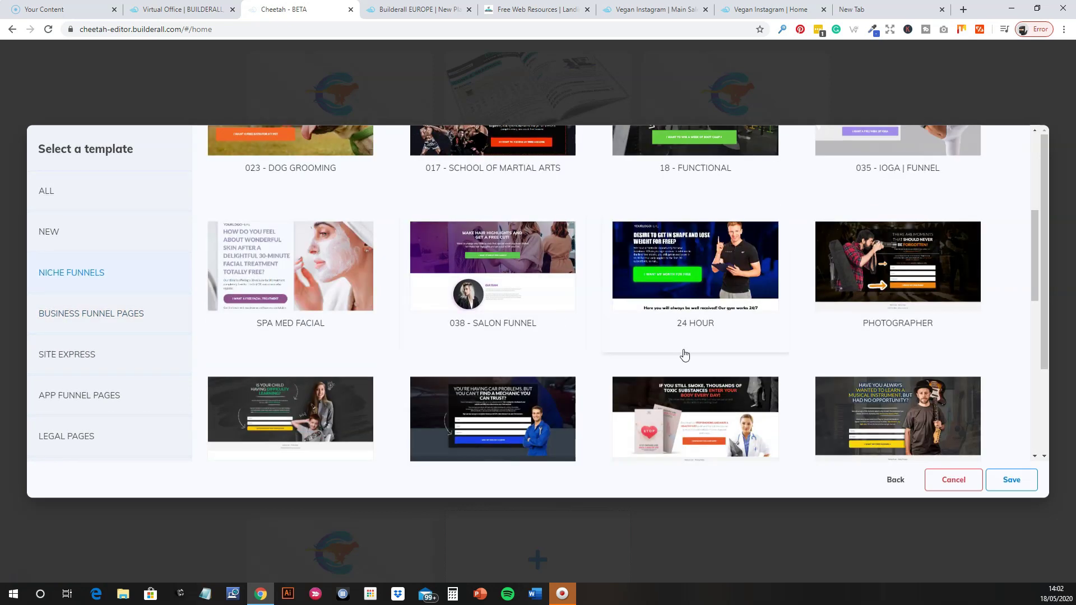
{"action": "scroll", "coordinate": [693, 354], "scroll_direction": "down", "scroll_amount": 3}
{"action": "scroll", "coordinate": [693, 355], "scroll_direction": "down", "scroll_amount": 3}
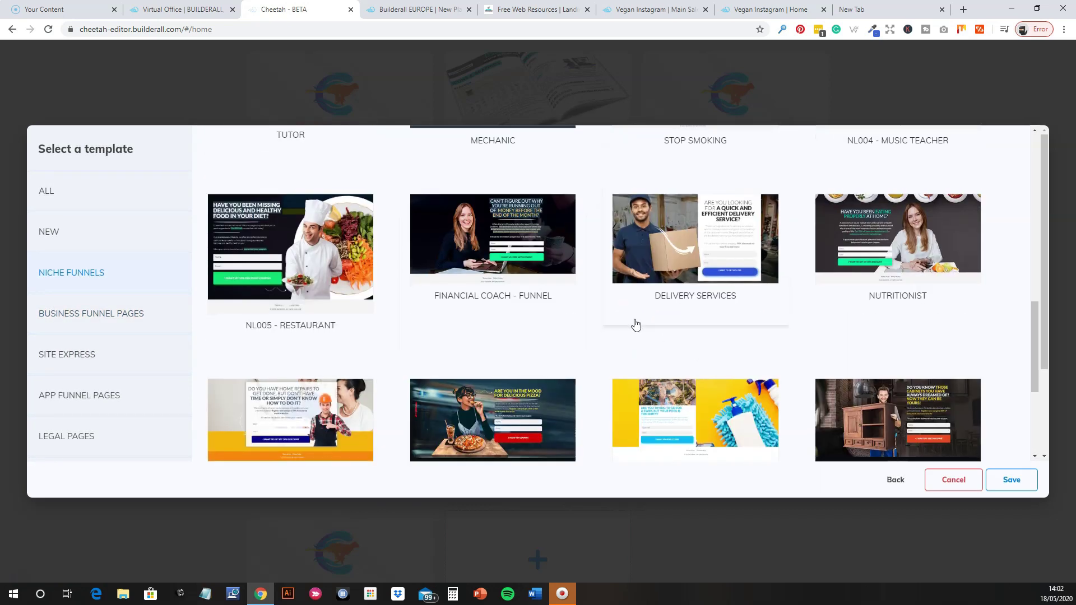
{"action": "scroll", "coordinate": [698, 347], "scroll_direction": "down", "scroll_amount": 3}
{"action": "scroll", "coordinate": [698, 331], "scroll_direction": "up", "scroll_amount": 4}
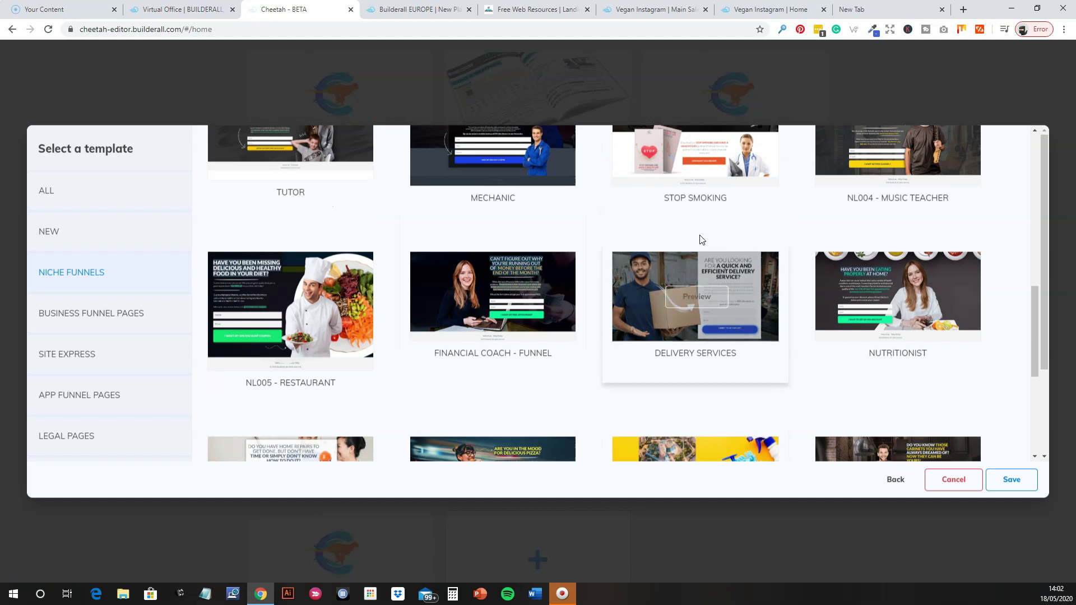
{"action": "scroll", "coordinate": [494, 375], "scroll_direction": "down", "scroll_amount": 1}
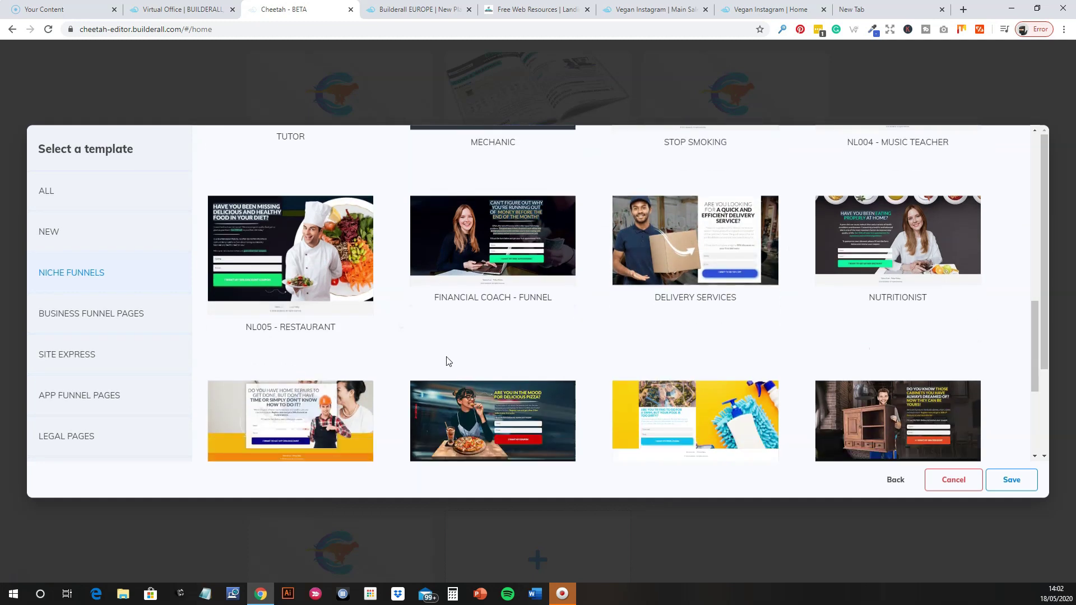
{"action": "scroll", "coordinate": [477, 352], "scroll_direction": "up", "scroll_amount": 4}
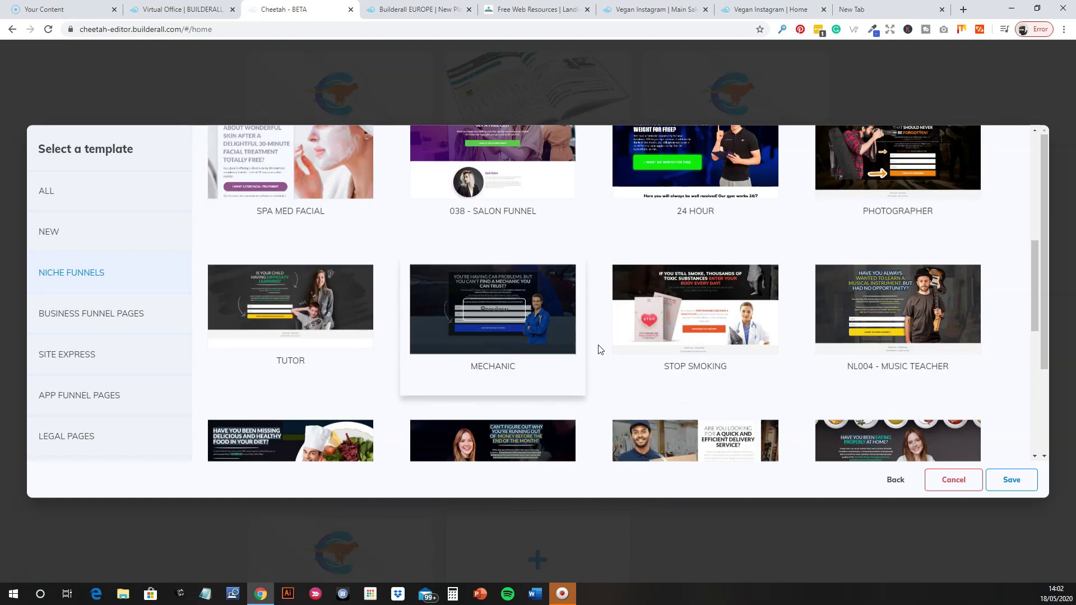
{"action": "scroll", "coordinate": [606, 349], "scroll_direction": "up", "scroll_amount": 1}
{"action": "scroll", "coordinate": [661, 365], "scroll_direction": "down", "scroll_amount": 1}
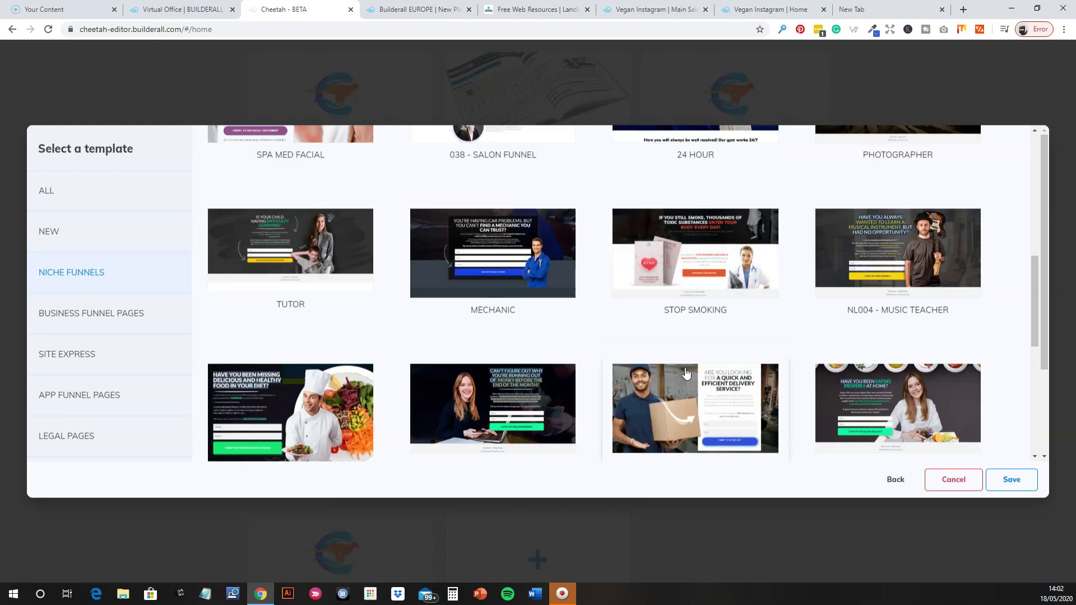
{"action": "scroll", "coordinate": [849, 353], "scroll_direction": "up", "scroll_amount": 5}
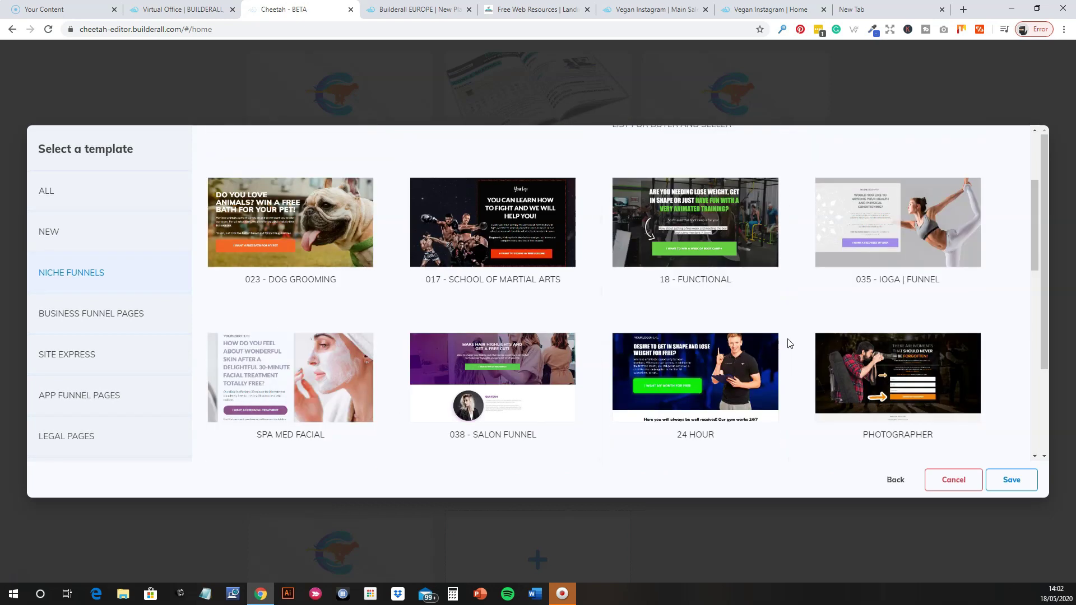
{"action": "scroll", "coordinate": [740, 359], "scroll_direction": "down", "scroll_amount": 2}
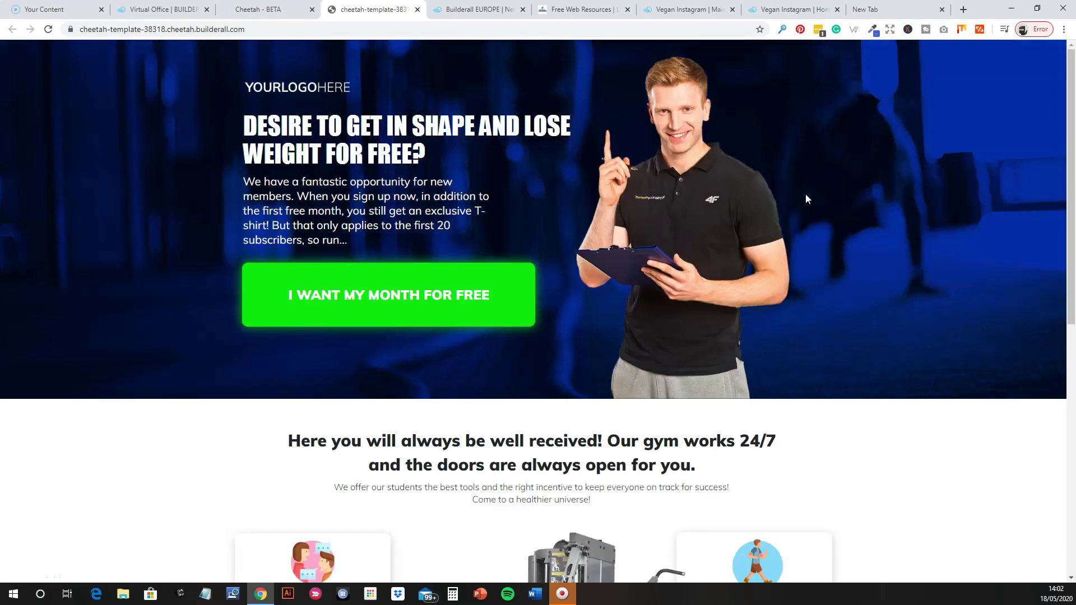
{"action": "scroll", "coordinate": [671, 365], "scroll_direction": "down", "scroll_amount": 9}
{"action": "scroll", "coordinate": [673, 370], "scroll_direction": "up", "scroll_amount": 10}
{"action": "left_click", "coordinate": [418, 9]}
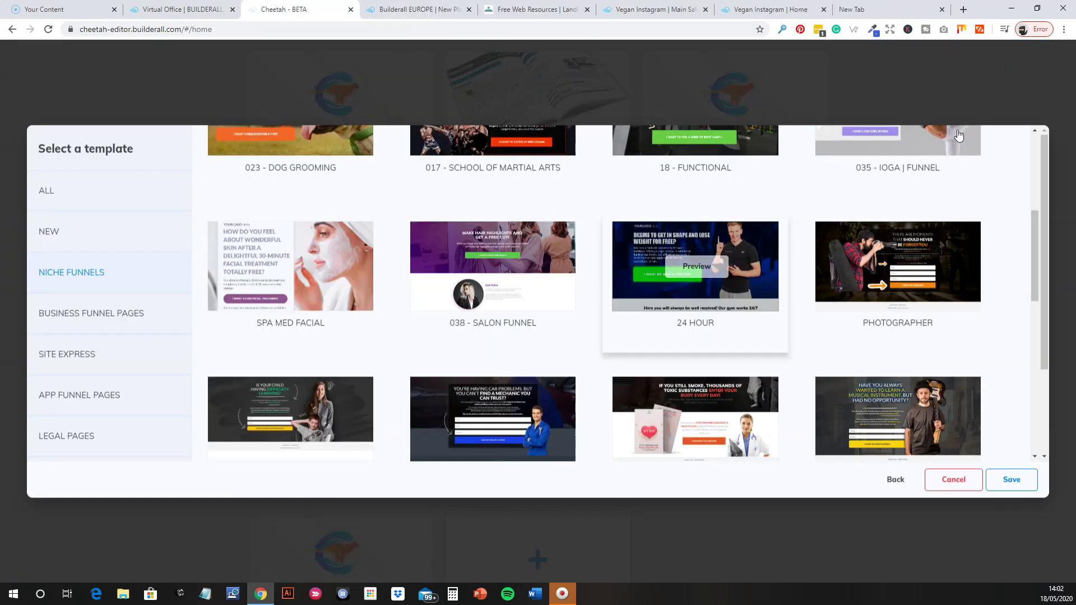
Cancel the template picker, return to the virtual office, and show the Training options.
{"action": "left_click", "coordinate": [956, 483]}
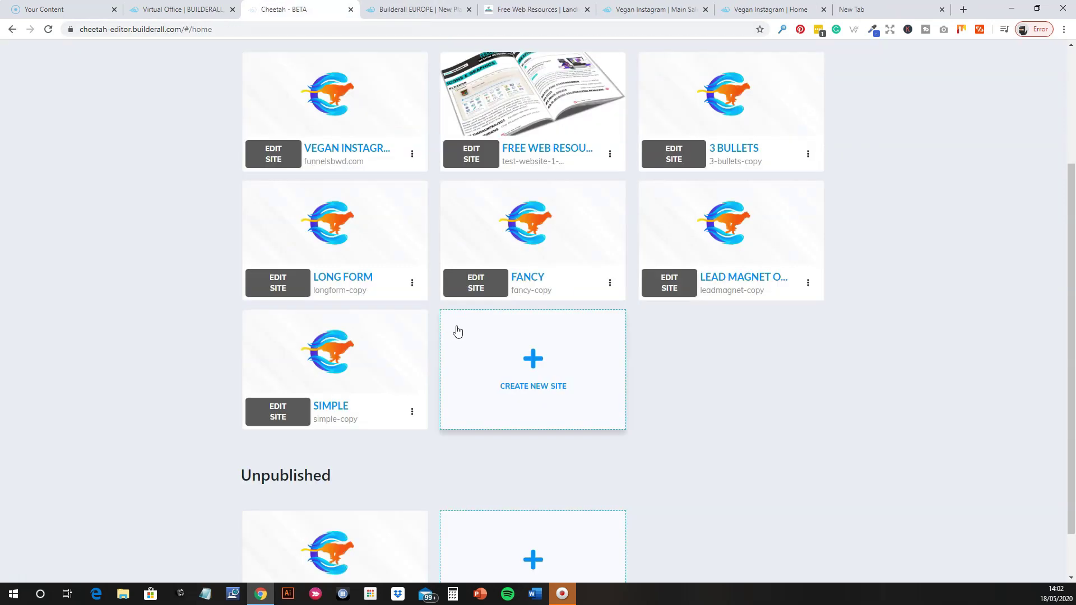
{"action": "scroll", "coordinate": [705, 415], "scroll_direction": "up", "scroll_amount": 3}
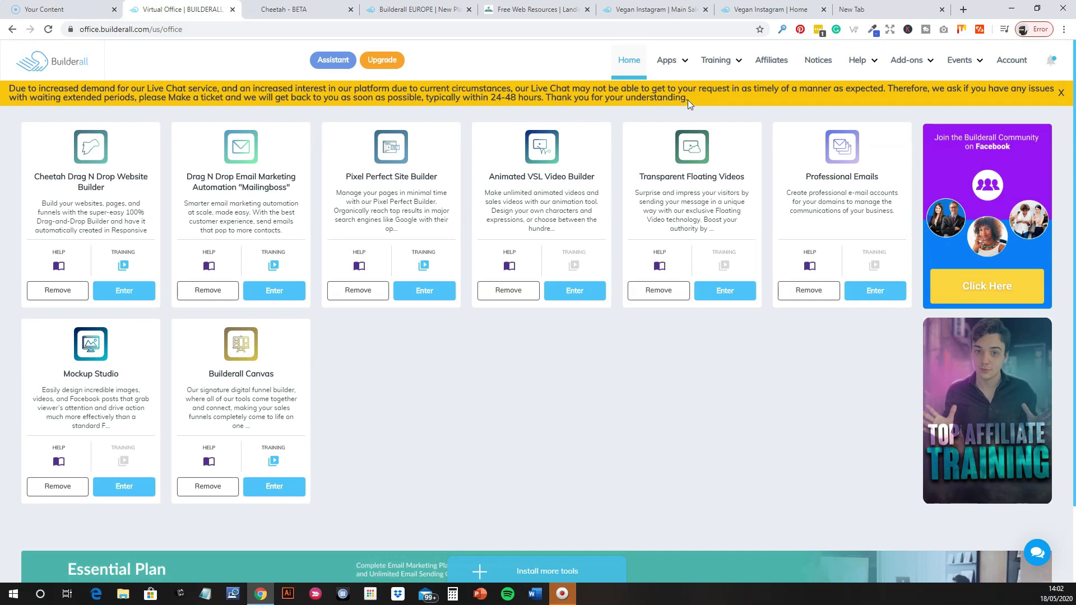
{"action": "left_click", "coordinate": [729, 61]}
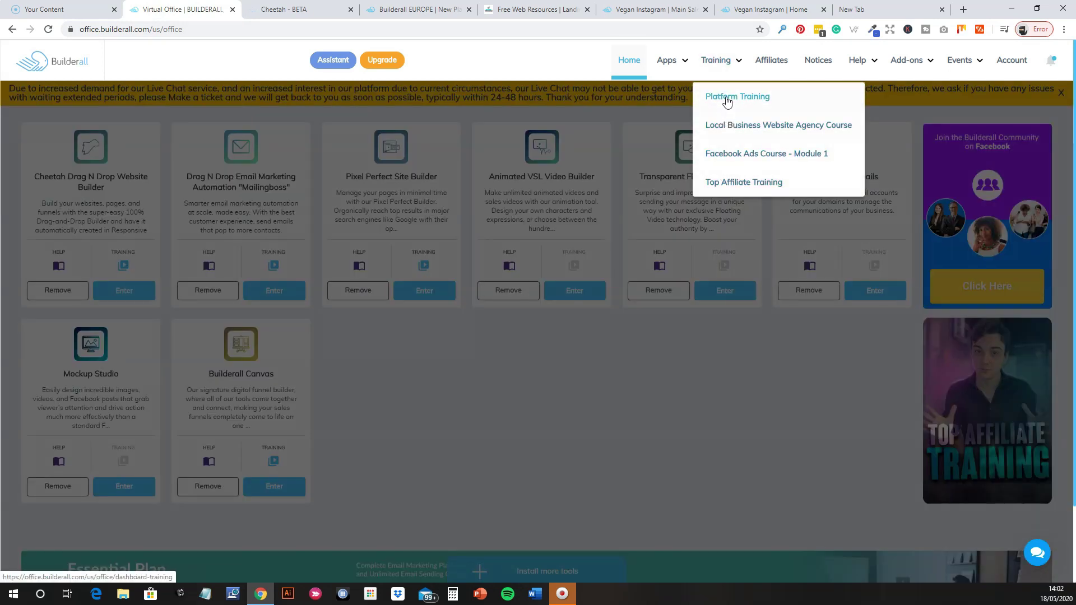
Choose Platform Training and scroll the sidebar's Basic, Intermediate and Advanced topic lists.
{"action": "left_click", "coordinate": [727, 97]}
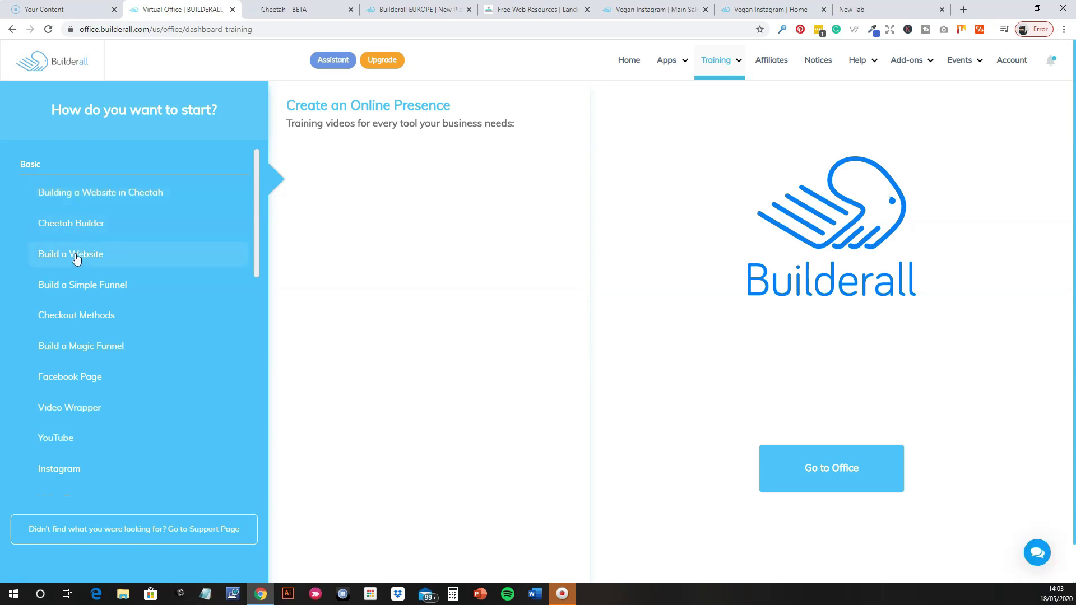
{"action": "scroll", "coordinate": [76, 306], "scroll_direction": "down", "scroll_amount": 4}
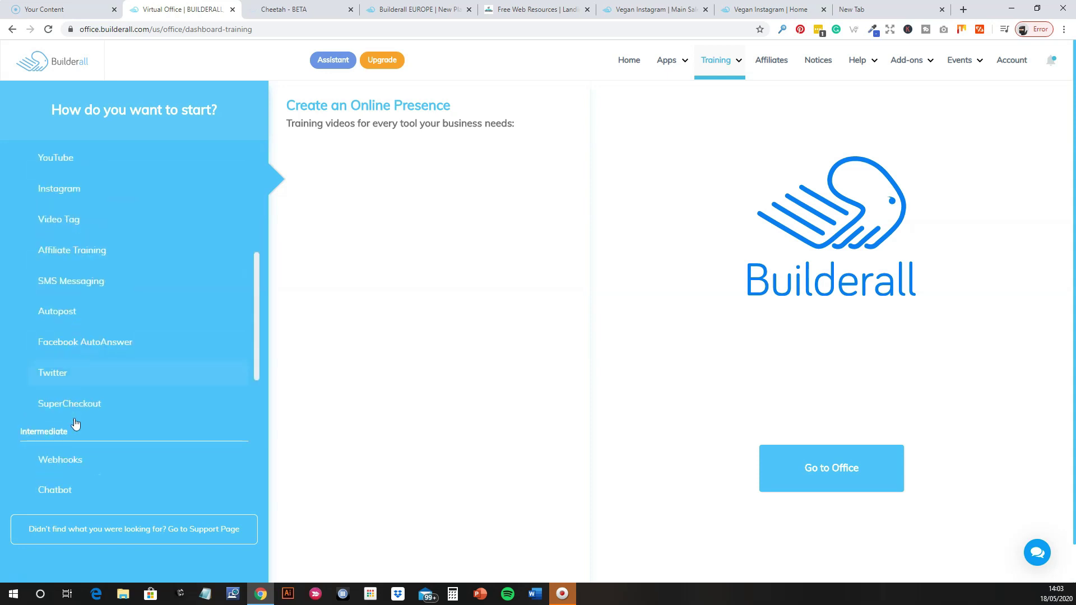
{"action": "scroll", "coordinate": [75, 418], "scroll_direction": "down", "scroll_amount": 6}
{"action": "scroll", "coordinate": [76, 356], "scroll_direction": "up", "scroll_amount": 6}
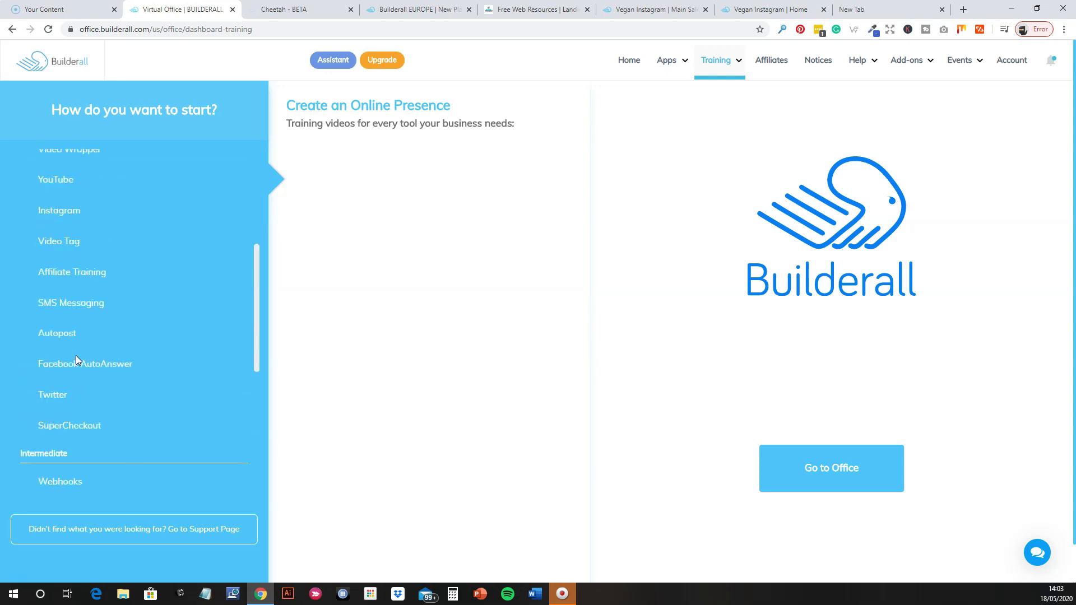
{"action": "scroll", "coordinate": [76, 359], "scroll_direction": "down", "scroll_amount": 4}
{"action": "scroll", "coordinate": [76, 356], "scroll_direction": "up", "scroll_amount": 2}
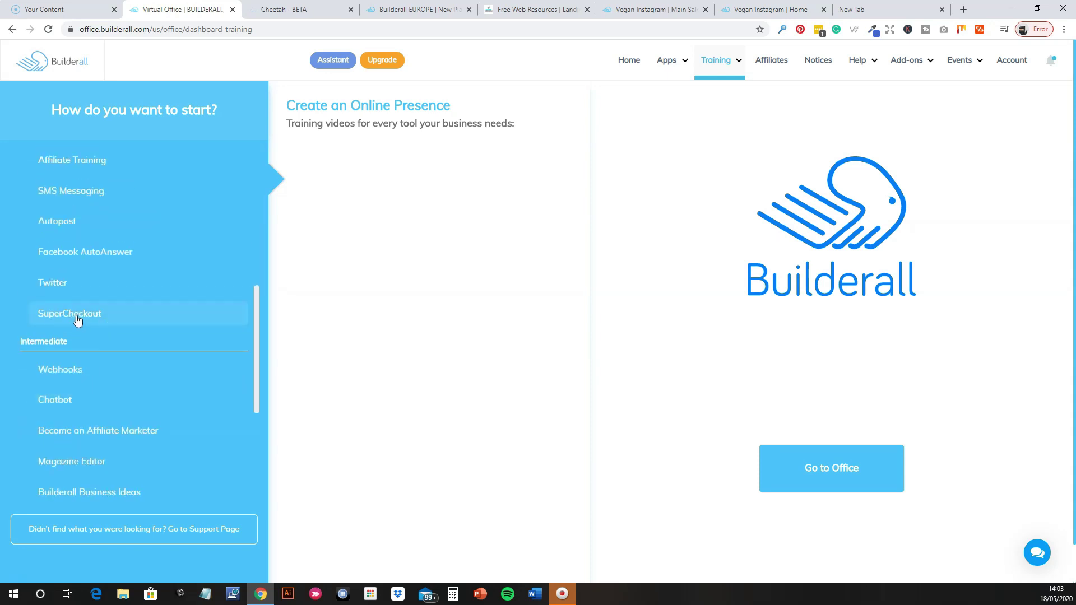
{"action": "scroll", "coordinate": [78, 320], "scroll_direction": "up", "scroll_amount": 3}
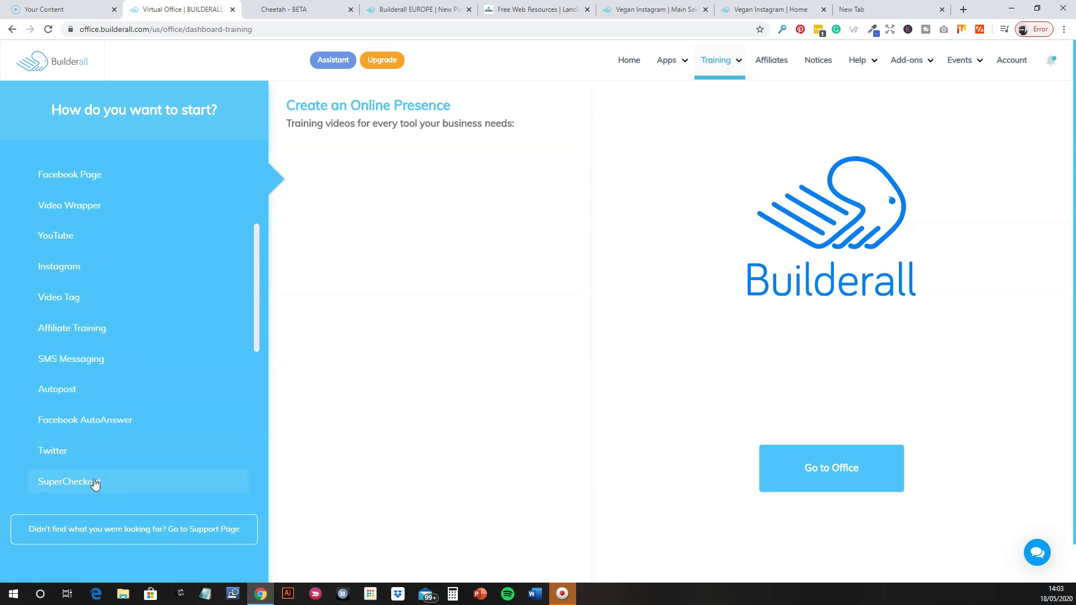
{"action": "scroll", "coordinate": [92, 466], "scroll_direction": "up", "scroll_amount": 3}
{"action": "scroll", "coordinate": [93, 473], "scroll_direction": "down", "scroll_amount": 2}
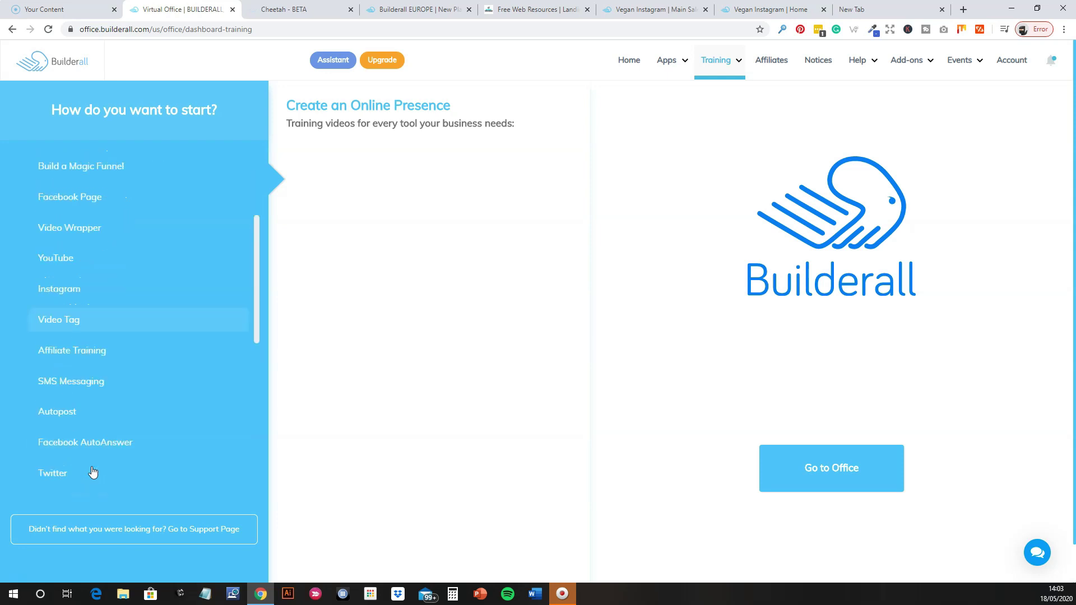
{"action": "scroll", "coordinate": [91, 474], "scroll_direction": "down", "scroll_amount": 8}
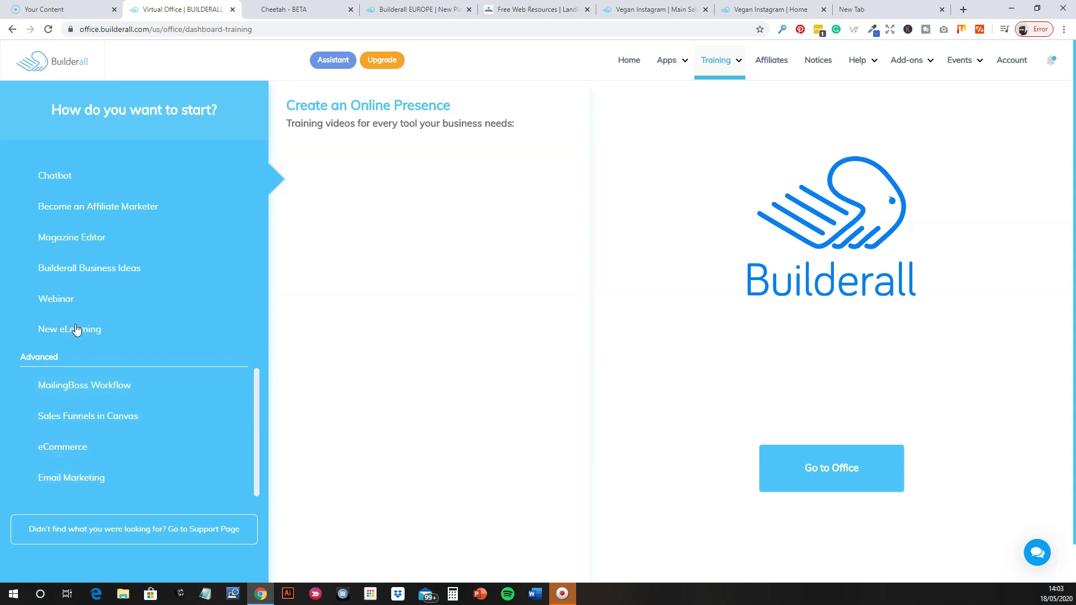
{"action": "scroll", "coordinate": [107, 372], "scroll_direction": "up", "scroll_amount": 10}
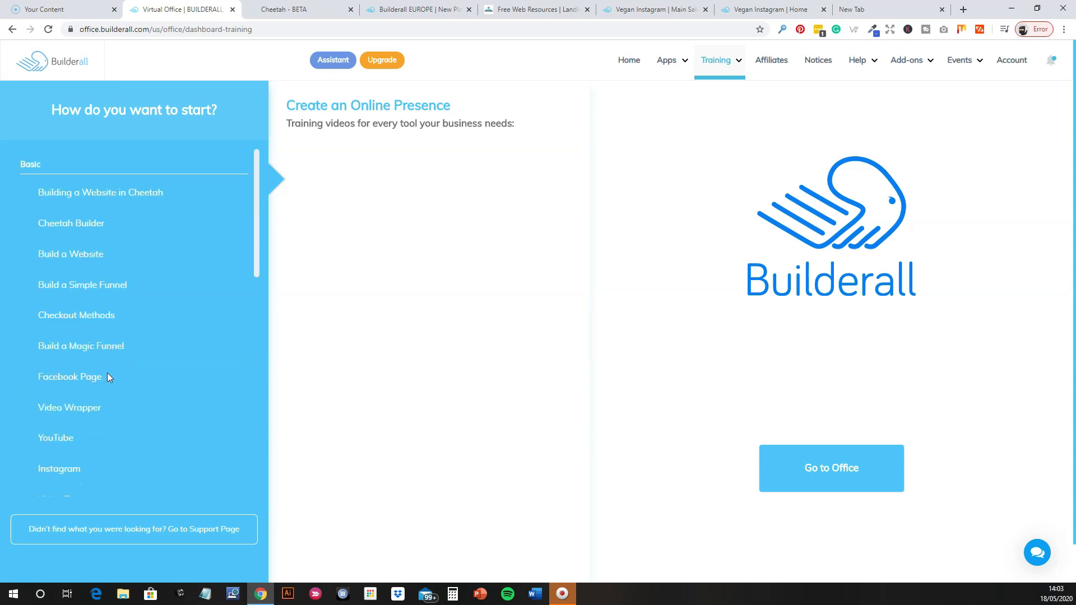
Go back to the virtual office home page listing the installed tool cards.
{"action": "left_click", "coordinate": [623, 65]}
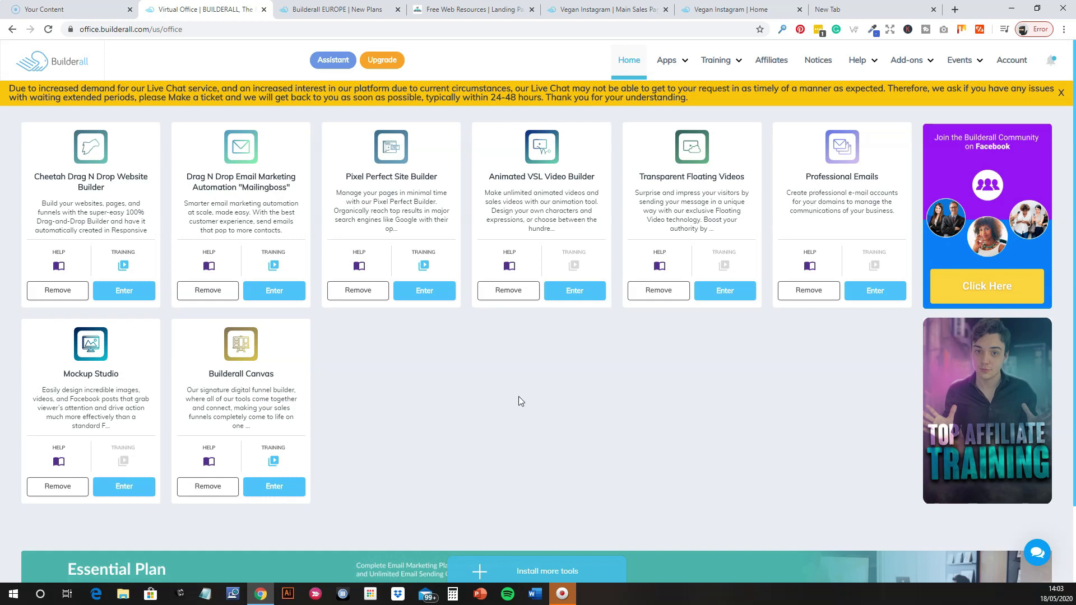
Open Mockup Studio and browse its template grid until the Iphone 7 mockup is visible.
{"action": "left_click", "coordinate": [124, 487]}
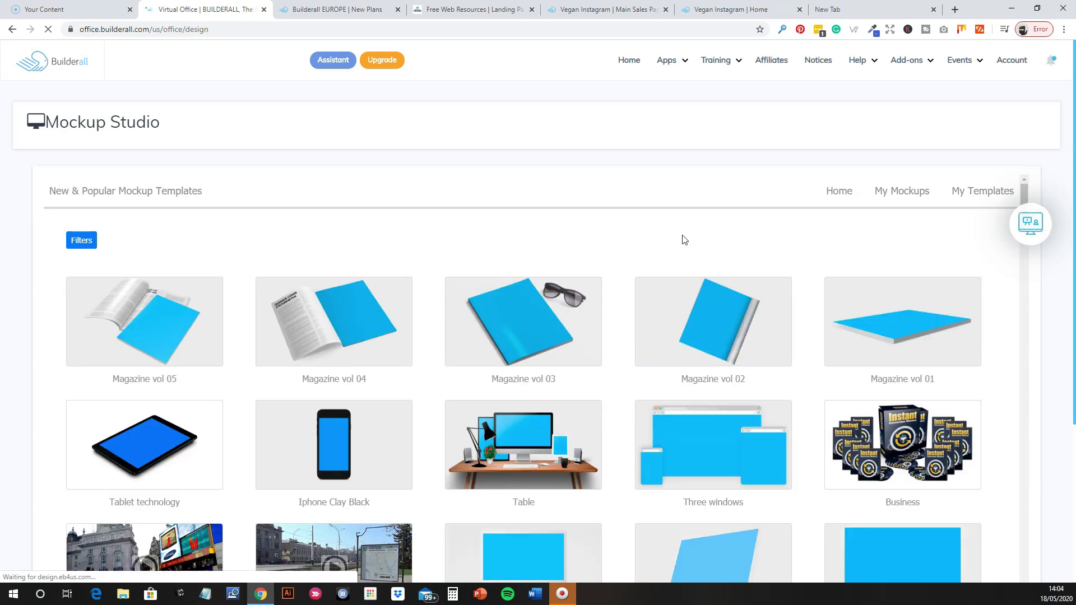
{"action": "scroll", "coordinate": [640, 342], "scroll_direction": "down", "scroll_amount": 4}
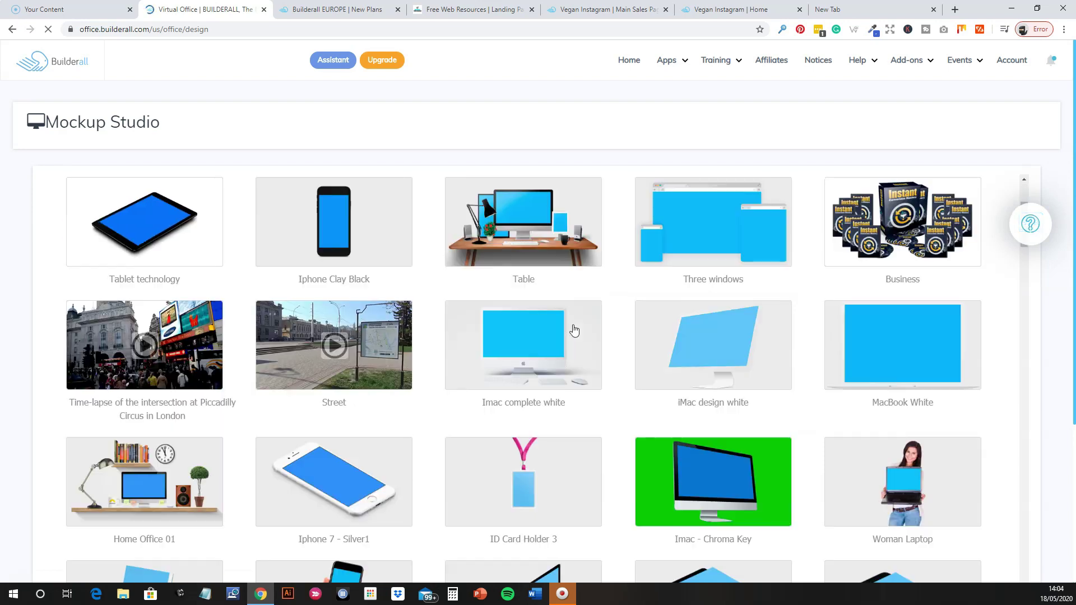
{"action": "scroll", "coordinate": [575, 331], "scroll_direction": "down", "scroll_amount": 4}
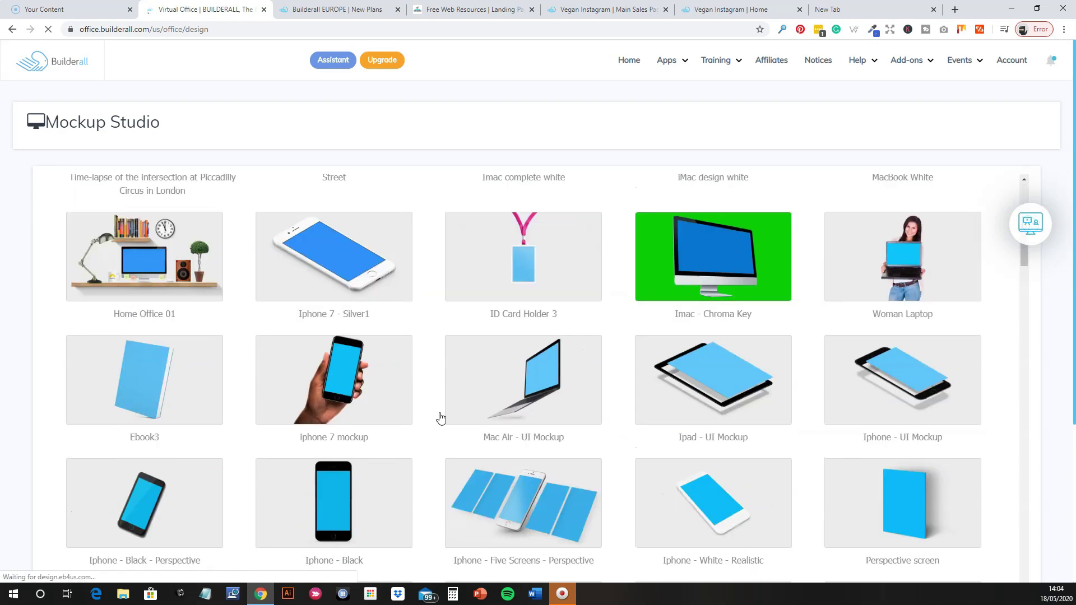
{"action": "scroll", "coordinate": [752, 381], "scroll_direction": "down", "scroll_amount": 5}
{"action": "scroll", "coordinate": [522, 385], "scroll_direction": "down", "scroll_amount": 5}
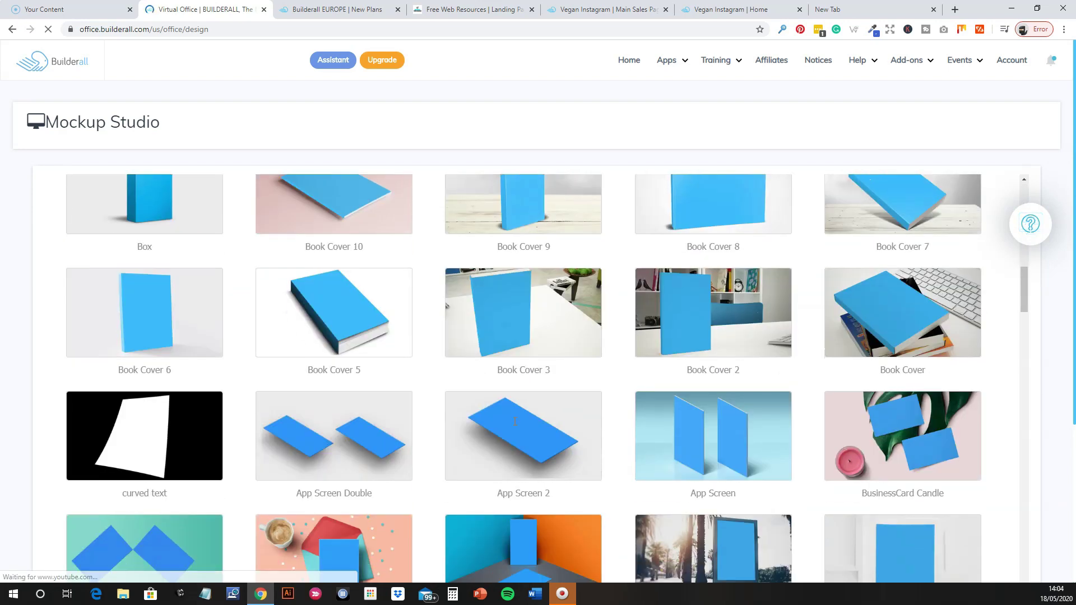
{"action": "scroll", "coordinate": [649, 425], "scroll_direction": "down", "scroll_amount": 5}
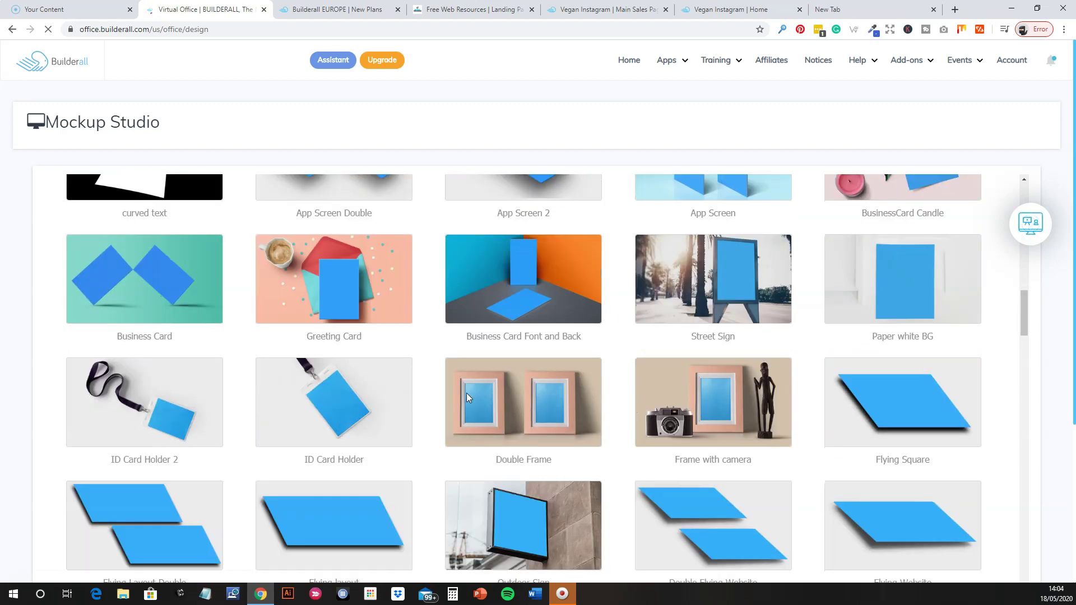
{"action": "scroll", "coordinate": [559, 401], "scroll_direction": "down", "scroll_amount": 5}
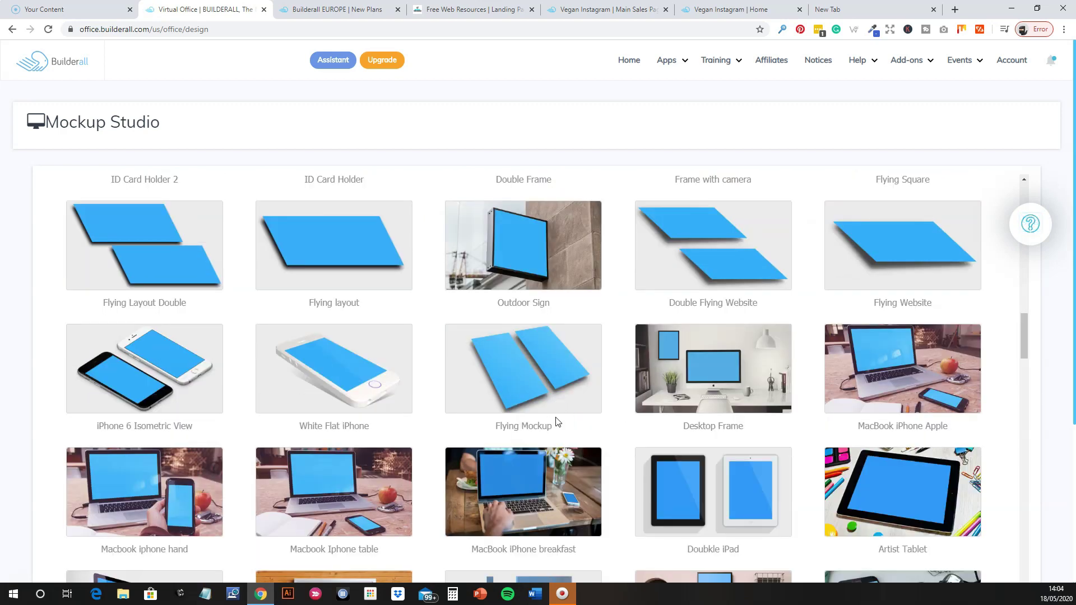
{"action": "scroll", "coordinate": [546, 418], "scroll_direction": "down", "scroll_amount": 4}
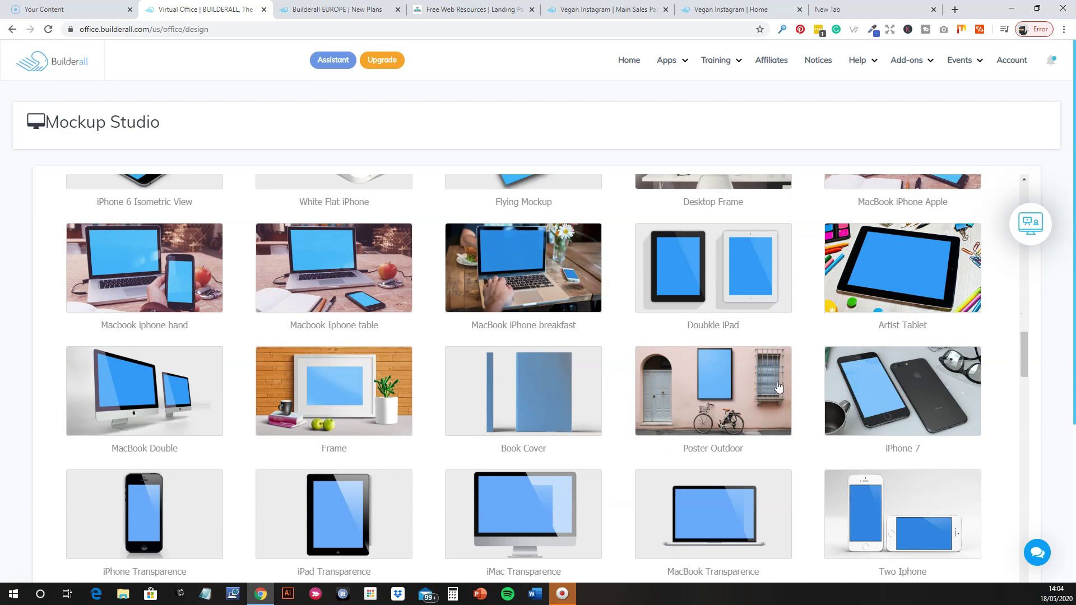
{"action": "scroll", "coordinate": [397, 426], "scroll_direction": "down", "scroll_amount": 5}
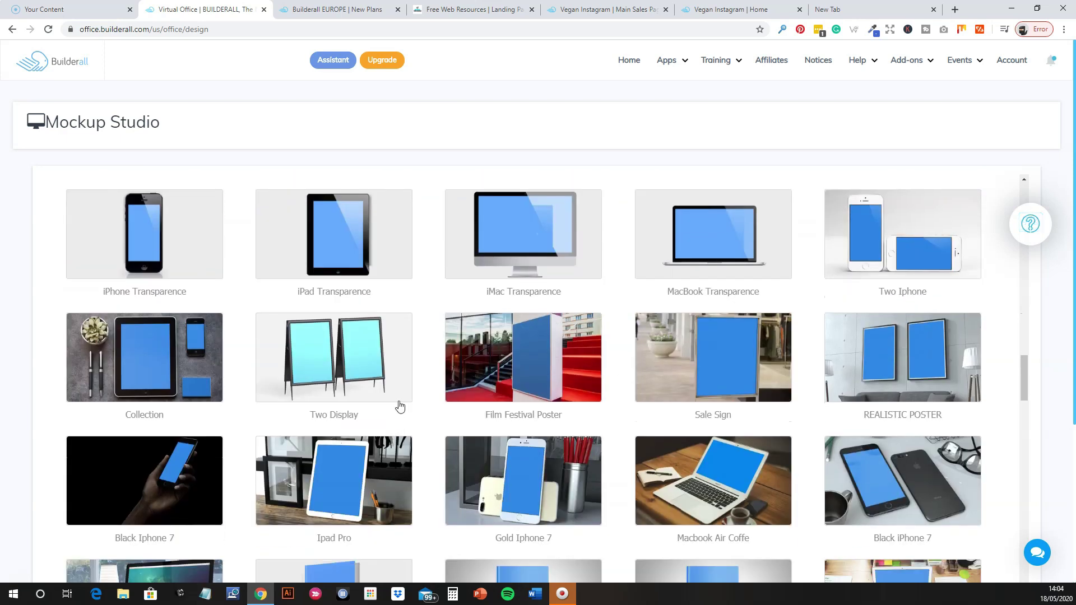
{"action": "scroll", "coordinate": [513, 485], "scroll_direction": "down", "scroll_amount": 4}
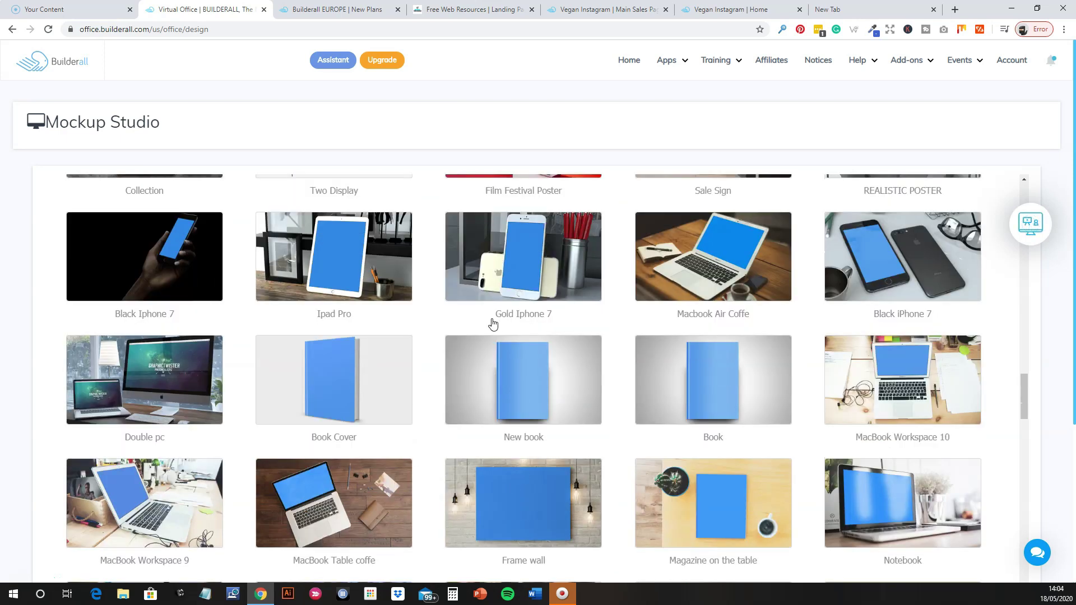
{"action": "scroll", "coordinate": [620, 413], "scroll_direction": "up", "scroll_amount": 10}
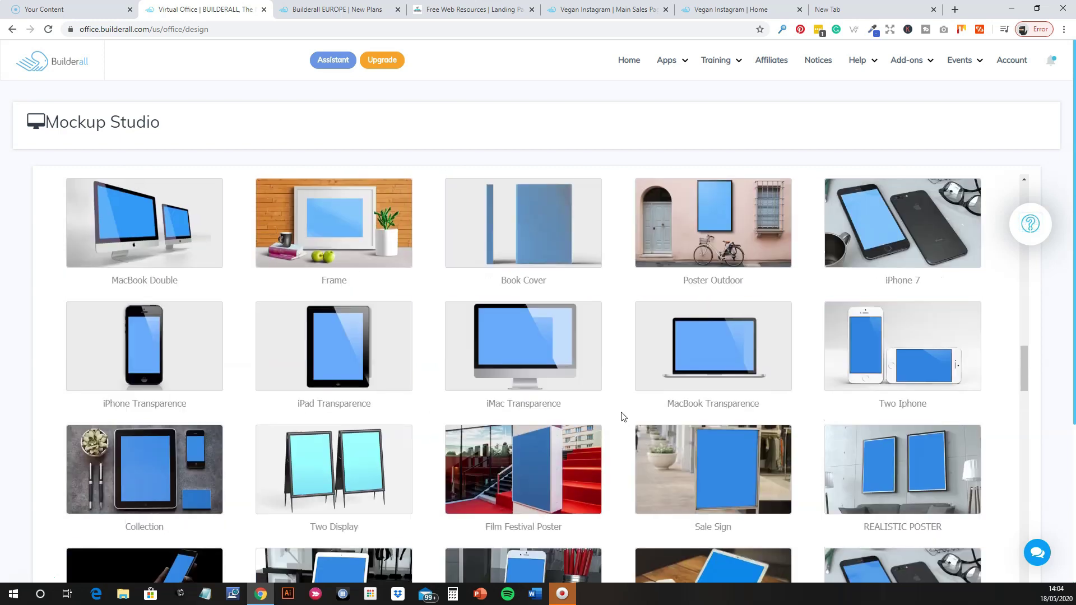
{"action": "scroll", "coordinate": [535, 375], "scroll_direction": "up", "scroll_amount": 9}
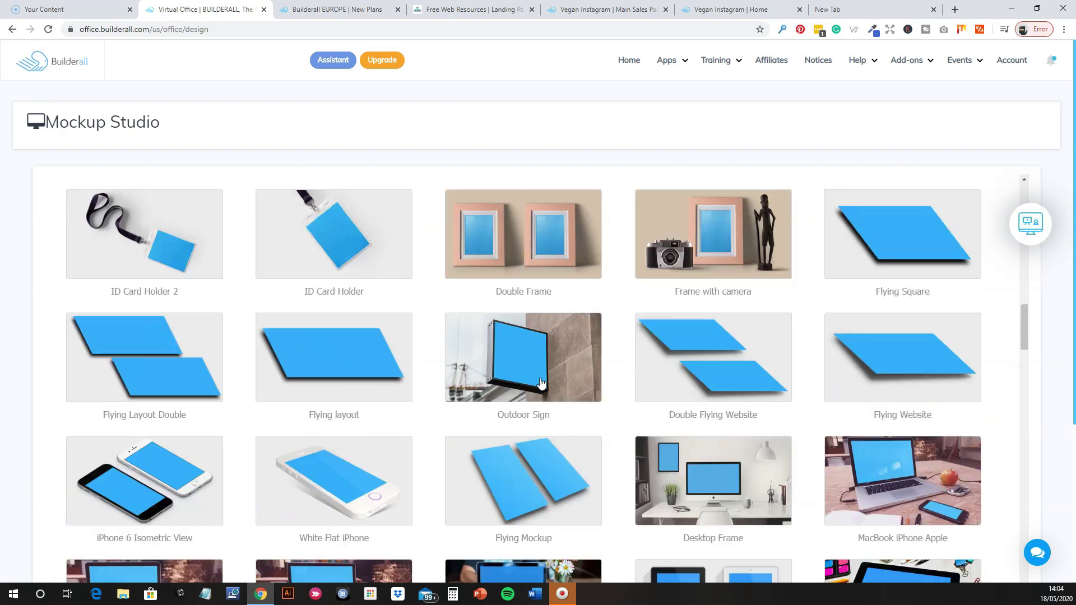
{"action": "scroll", "coordinate": [532, 377], "scroll_direction": "up", "scroll_amount": 5}
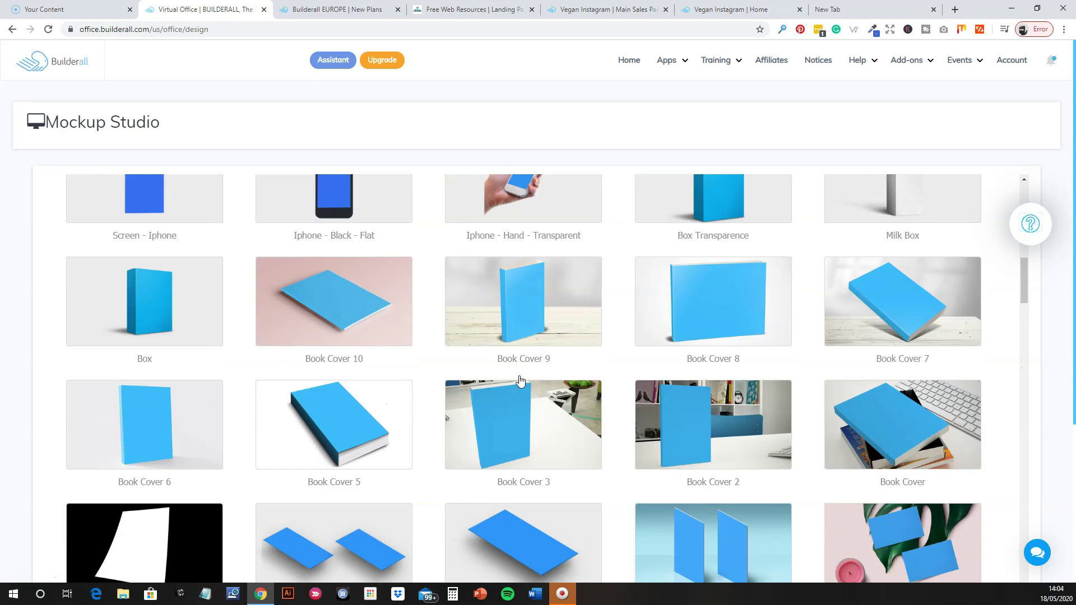
{"action": "scroll", "coordinate": [614, 376], "scroll_direction": "up", "scroll_amount": 2}
{"action": "scroll", "coordinate": [613, 377], "scroll_direction": "up", "scroll_amount": 7}
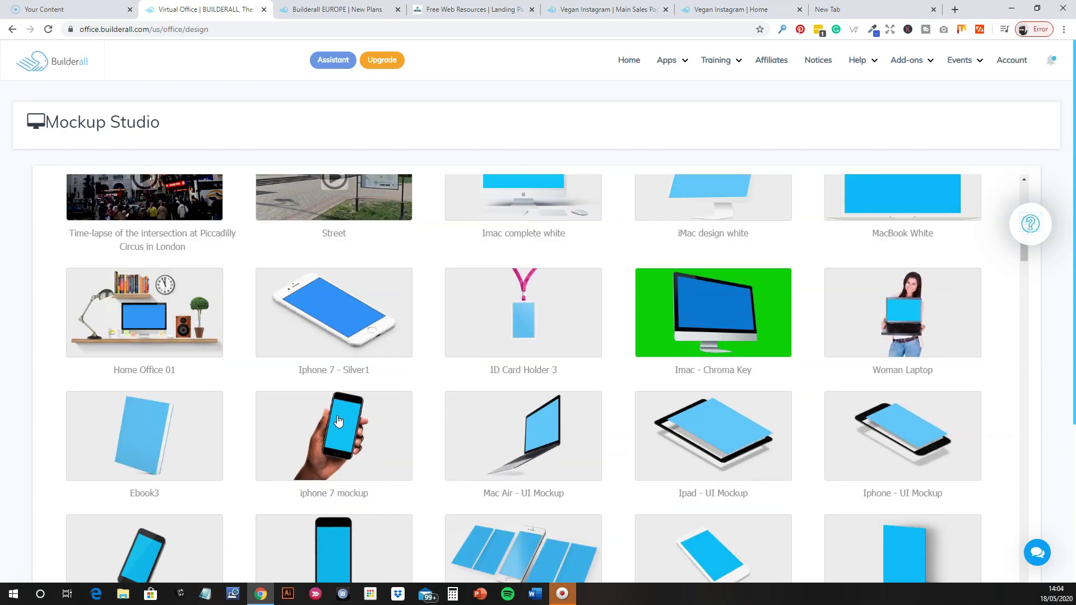
Open the Iphone 7 mockup and upload the chosen image for its phone screen.
{"action": "left_click", "coordinate": [338, 452]}
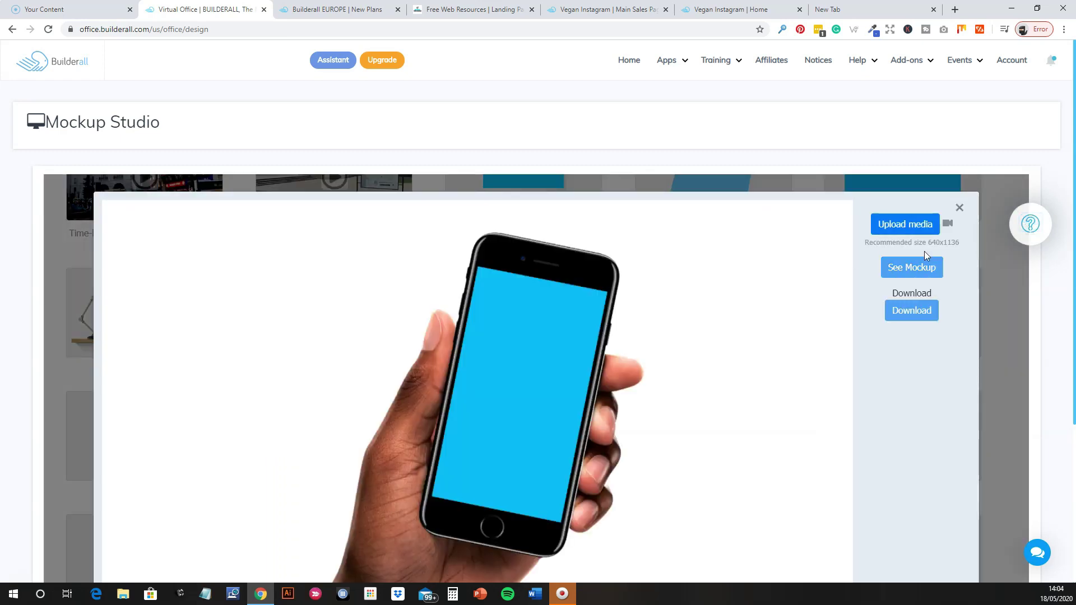
{"action": "left_click", "coordinate": [912, 226]}
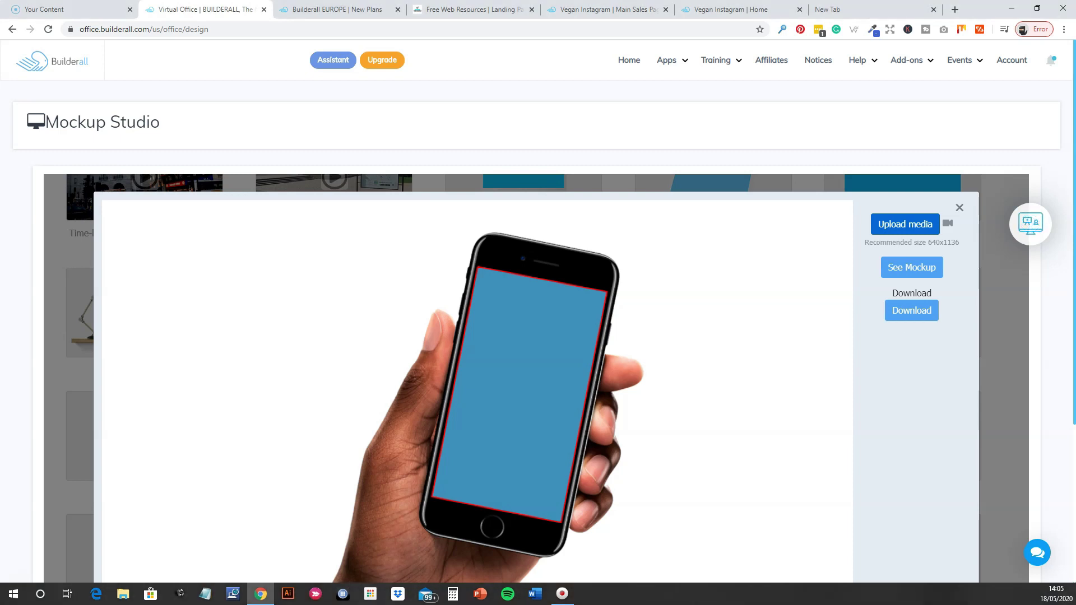
{"action": "left_click", "coordinate": [696, 271]}
Adjust the Scale so the whole resource-list cover fits the phone screen, then confirm with Done!
{"action": "left_click", "coordinate": [694, 336]}
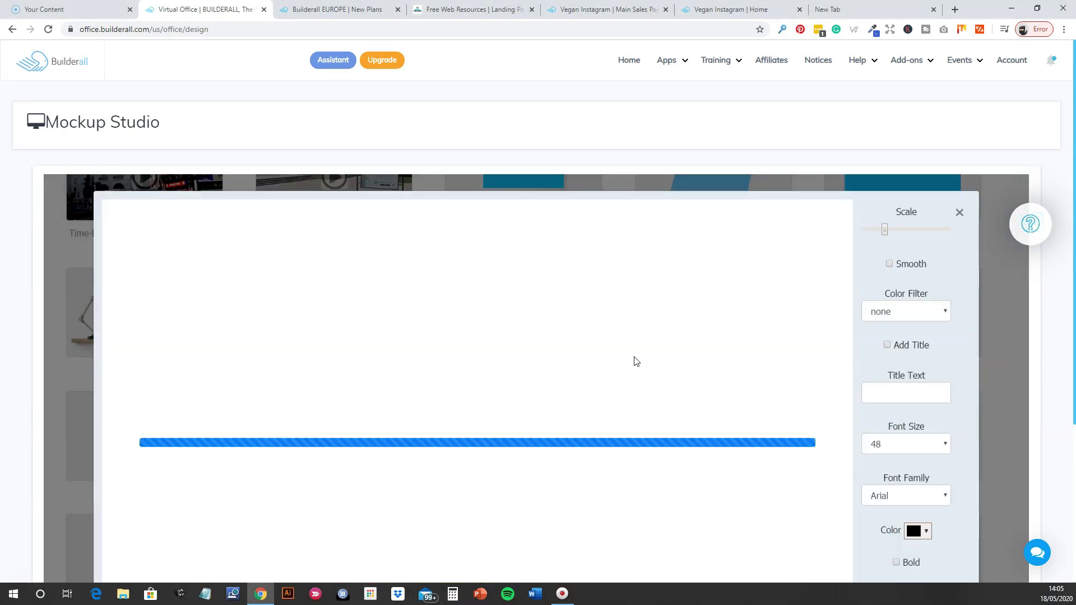
{"action": "scroll", "coordinate": [587, 359], "scroll_direction": "down", "scroll_amount": 2}
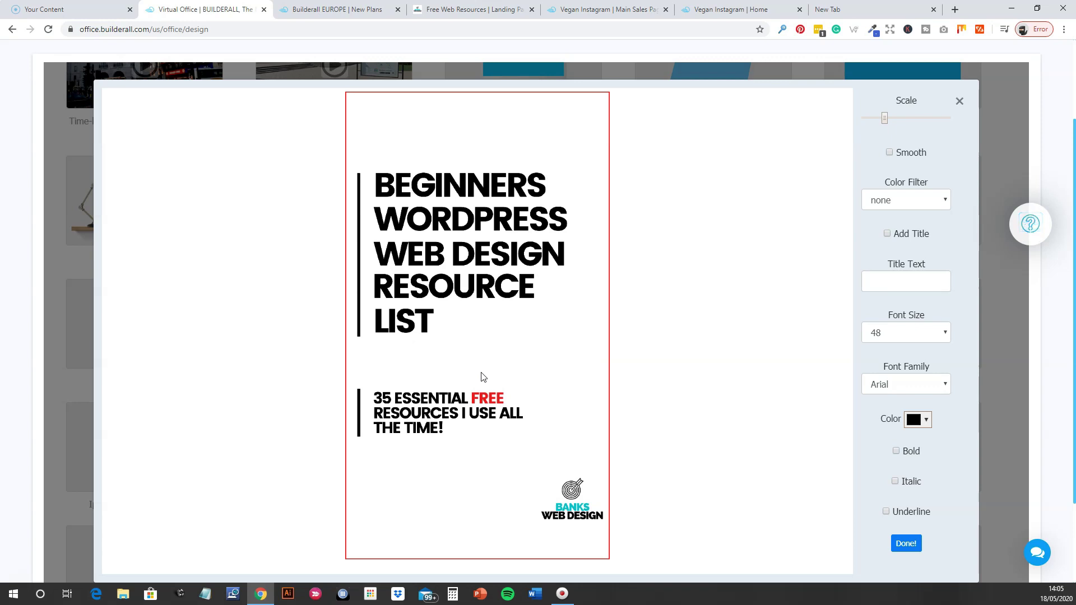
{"action": "left_click_drag", "start_coordinate": [887, 120], "coordinate": [888, 120]}
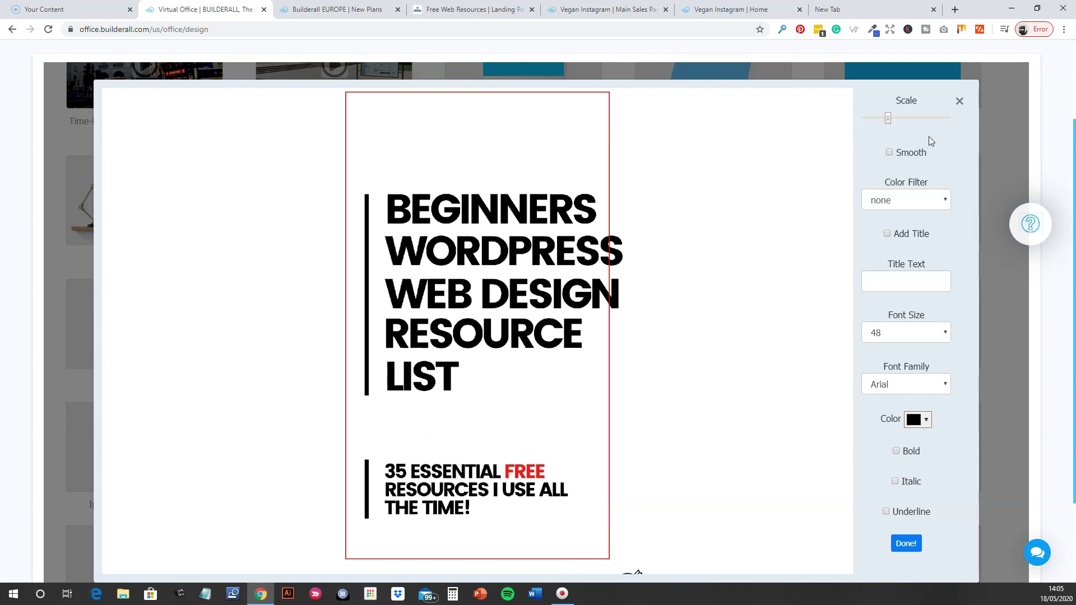
{"action": "left_click_drag", "start_coordinate": [888, 122], "coordinate": [884, 120]}
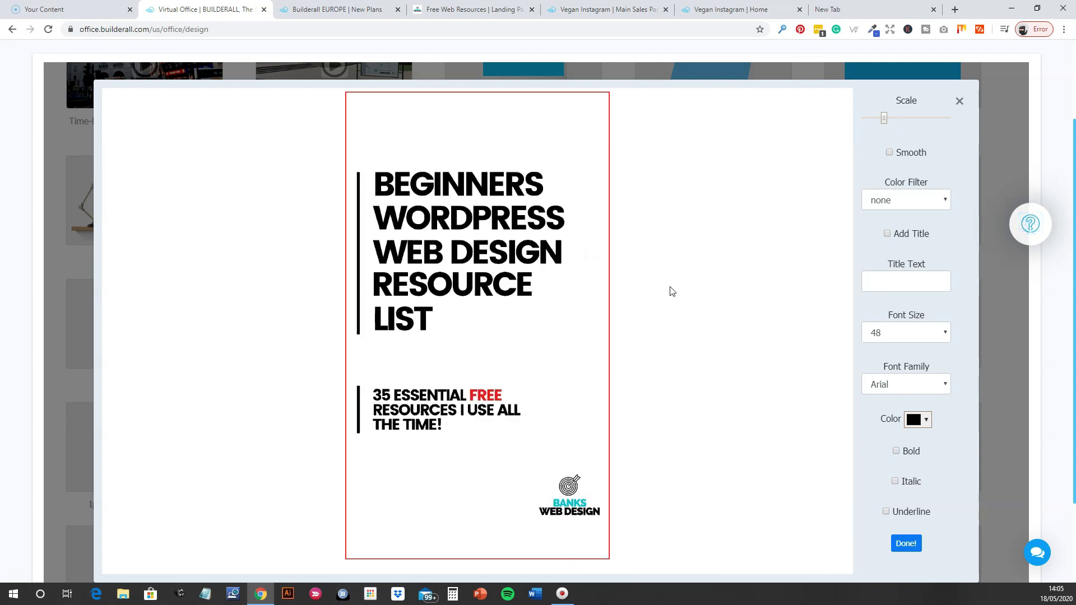
{"action": "left_click", "coordinate": [913, 547]}
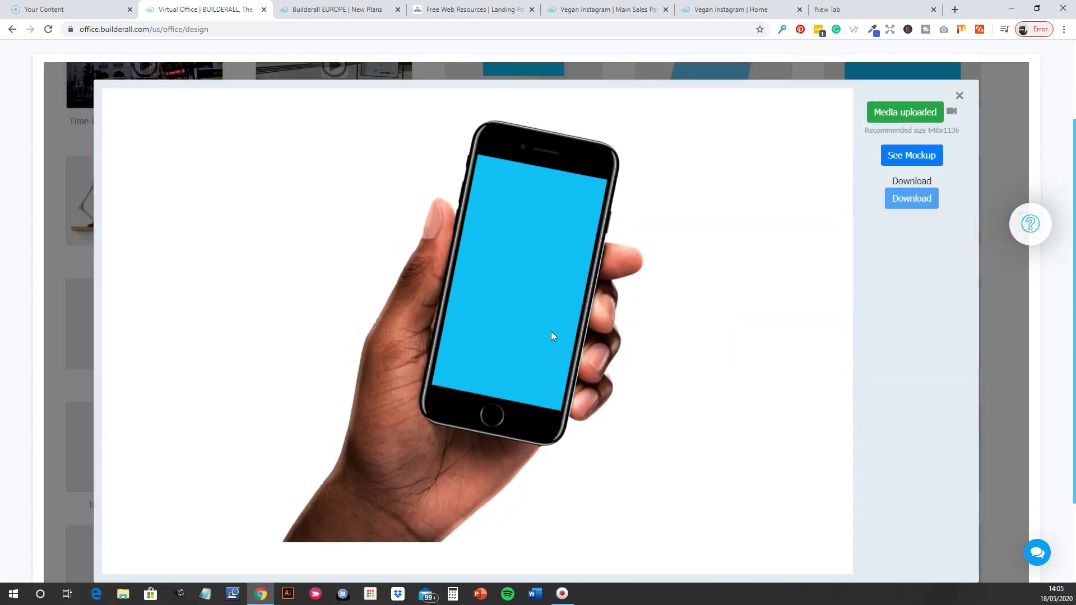
Render the iPhone mockup with the resource-list cover, then close the preview dialog.
{"action": "left_click", "coordinate": [899, 155]}
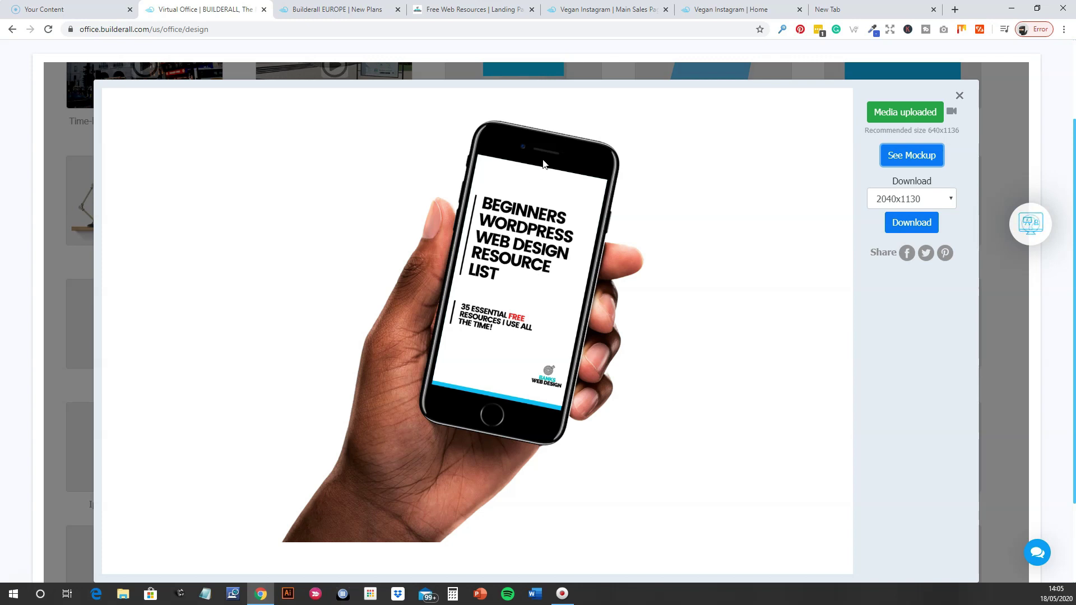
{"action": "left_click", "coordinate": [959, 97]}
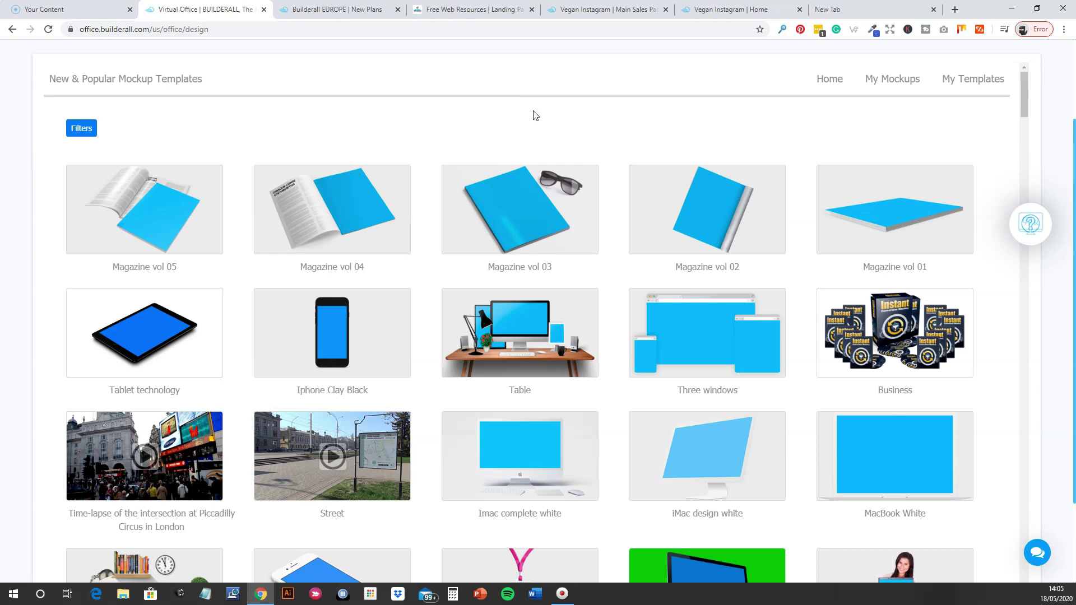
Return from Mockup Studio to the virtual office home via the Builderall logo.
{"action": "scroll", "coordinate": [811, 122], "scroll_direction": "up", "scroll_amount": 1}
{"action": "scroll", "coordinate": [810, 122], "scroll_direction": "up", "scroll_amount": 2}
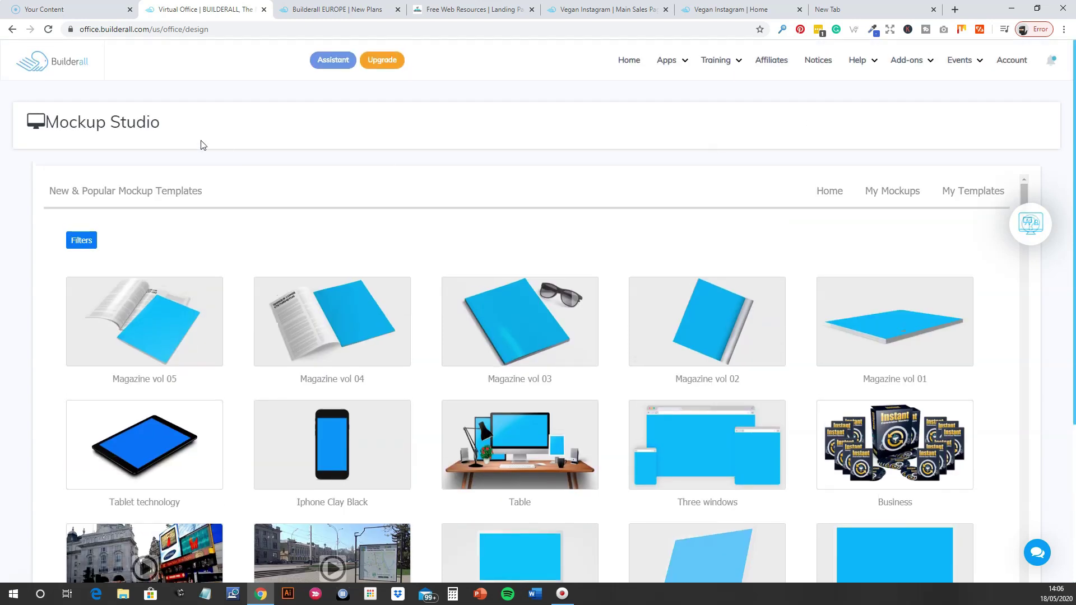
{"action": "left_click", "coordinate": [58, 70]}
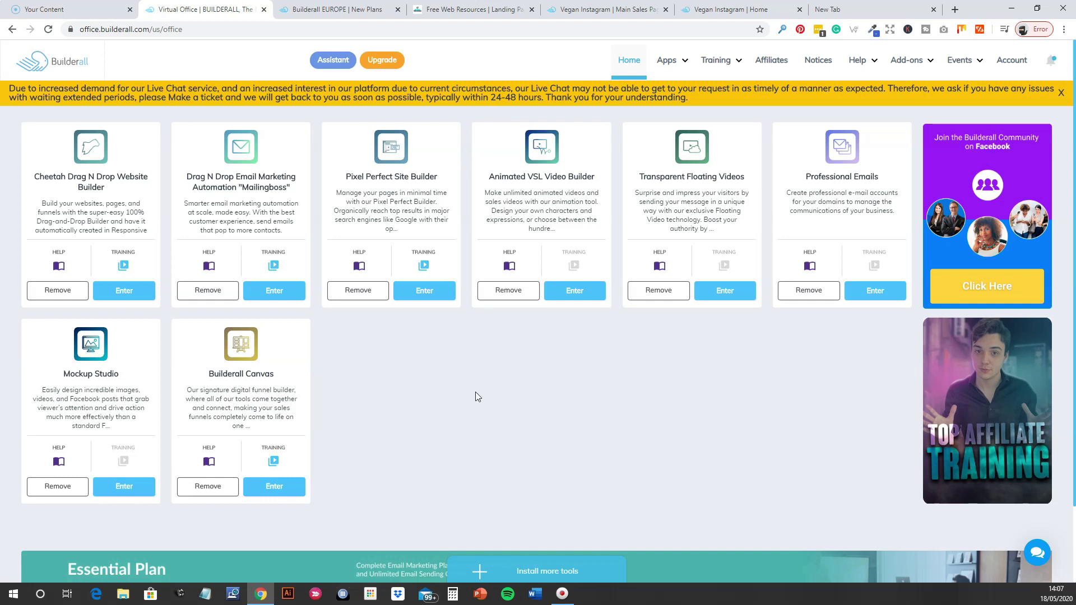
{"action": "left_click", "coordinate": [328, 9]}
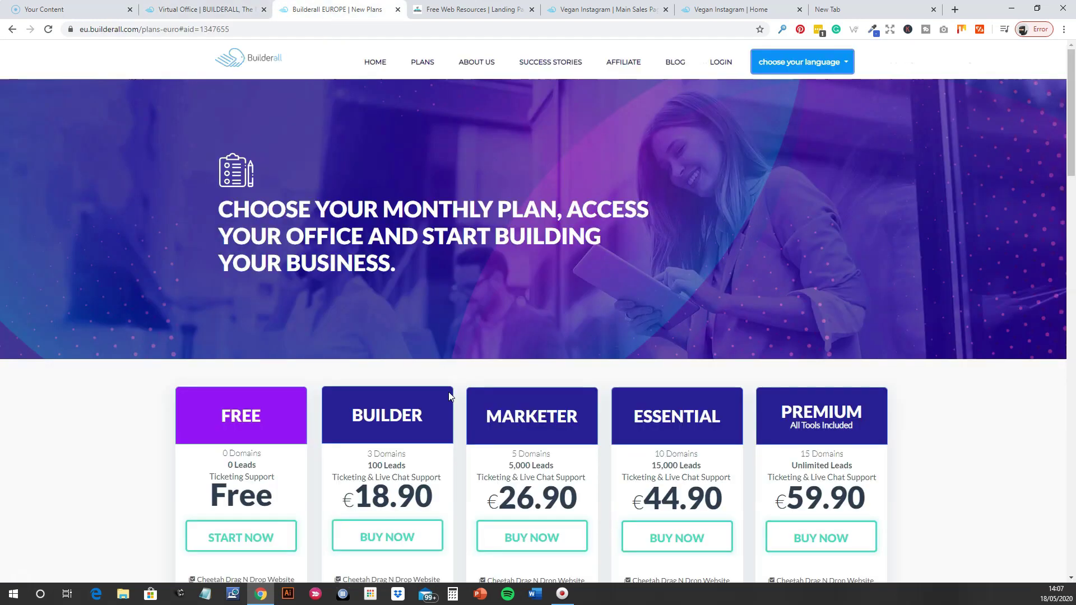
{"action": "left_click", "coordinate": [375, 70]}
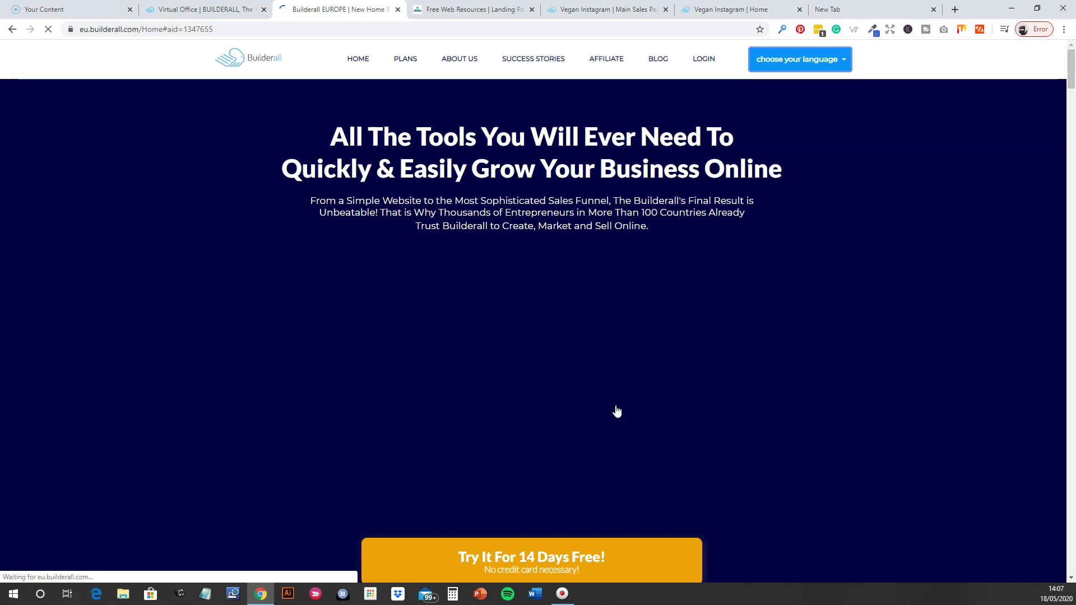
{"action": "scroll", "coordinate": [822, 365], "scroll_direction": "down", "scroll_amount": 2}
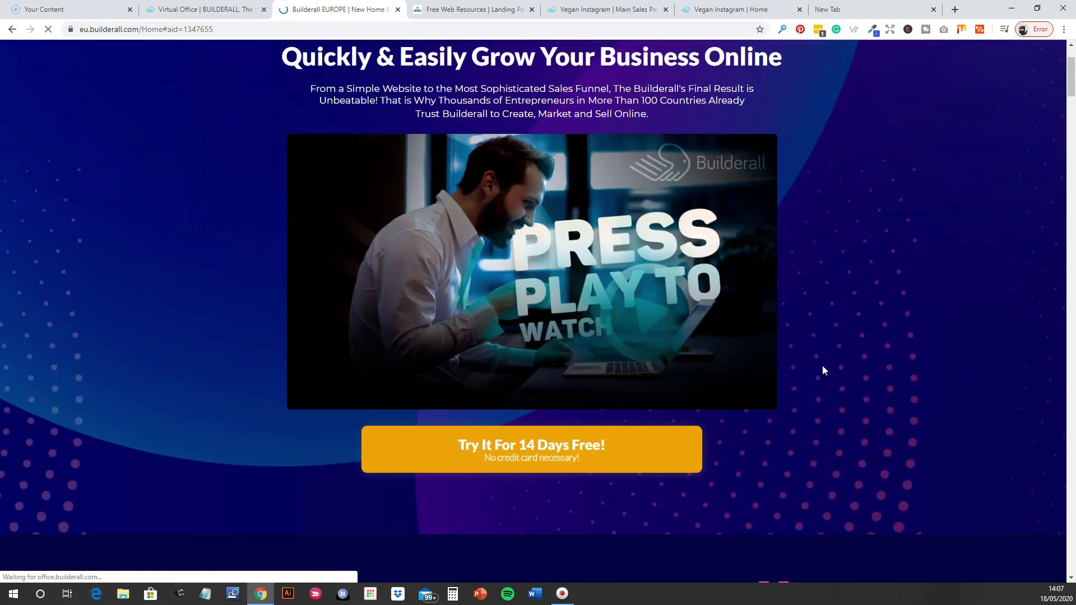
{"action": "scroll", "coordinate": [785, 423], "scroll_direction": "up", "scroll_amount": 2}
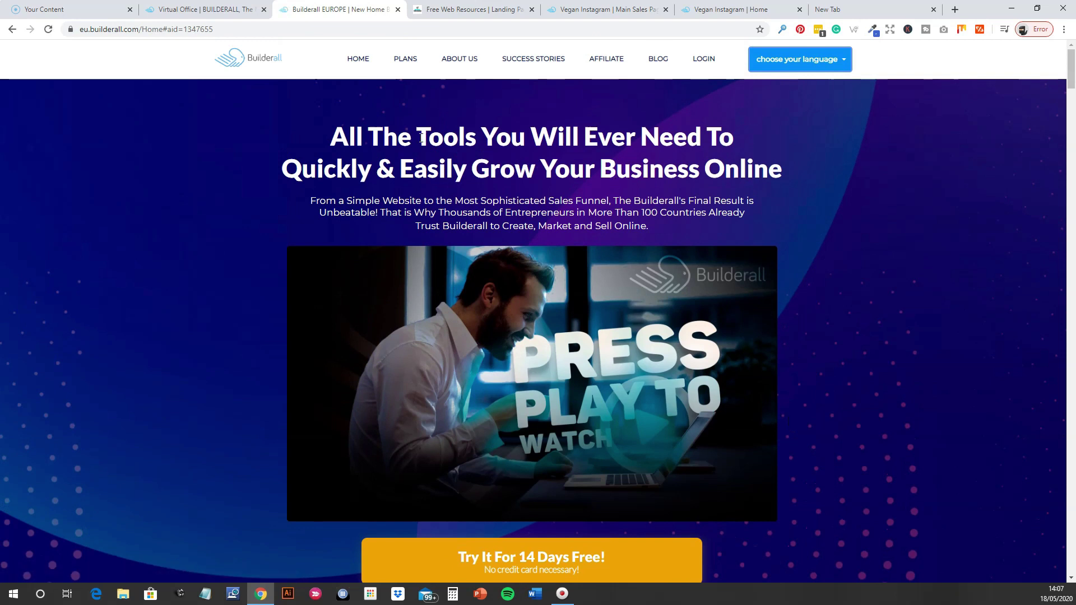
{"action": "left_click", "coordinate": [219, 16]}
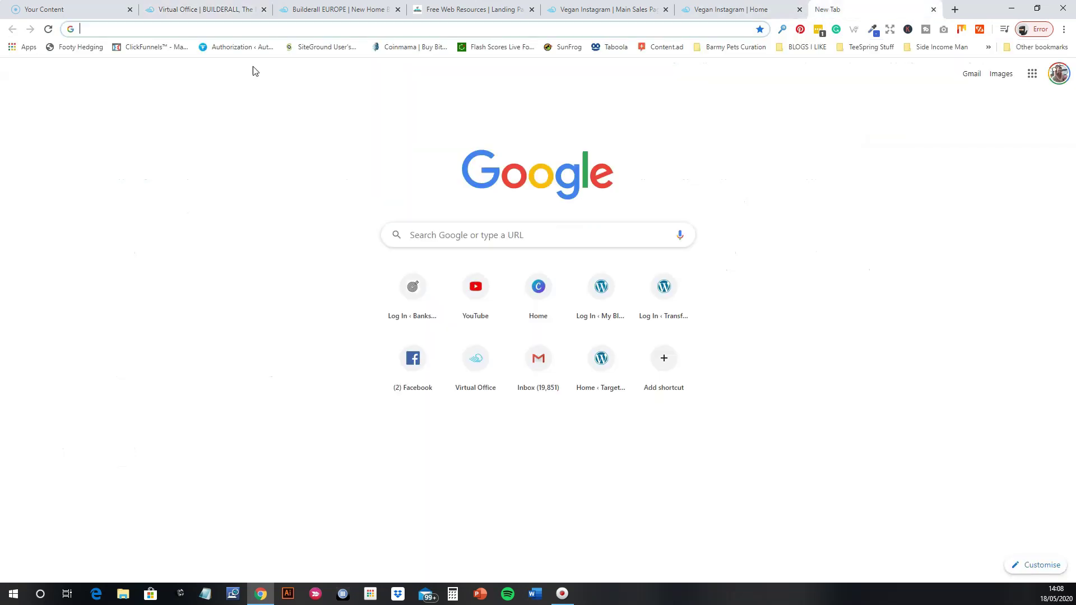
Search Google for 'wix users' in a new tab.
{"action": "left_click", "coordinate": [838, 9]}
{"action": "left_click", "coordinate": [426, 235]}
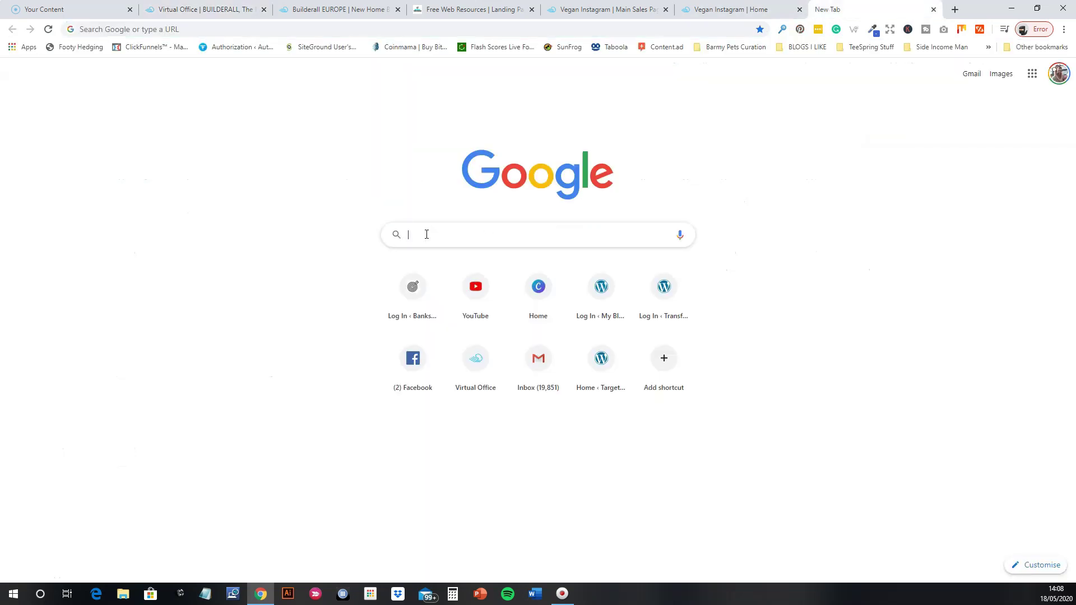
{"action": "type", "text": "wix users"}
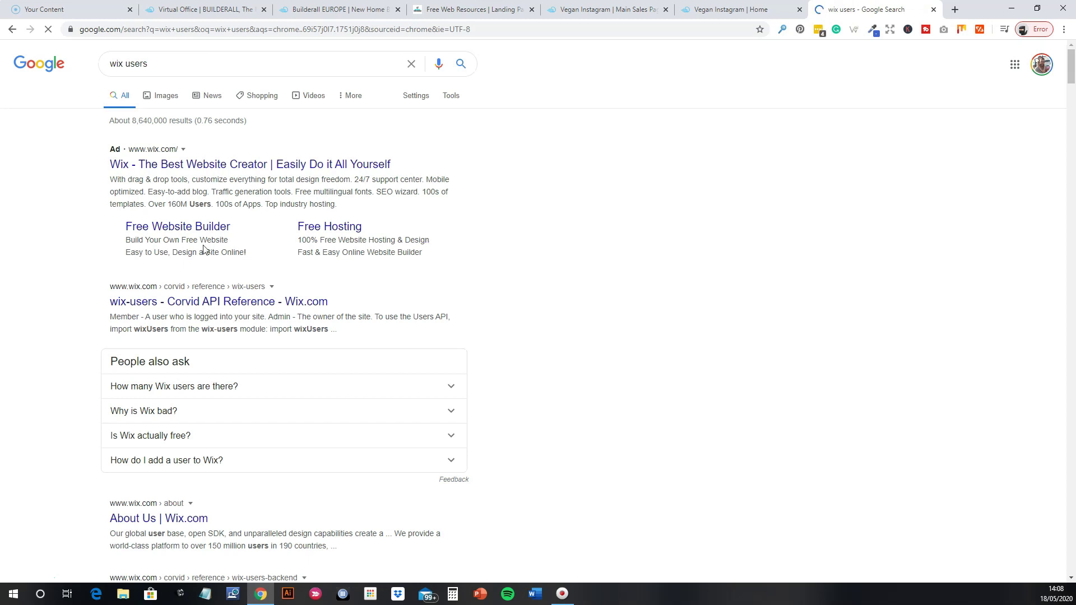
Expand the 'How many Wix users are there?' answer, then return to the Virtual Office tab.
{"action": "scroll", "coordinate": [160, 381], "scroll_direction": "down", "scroll_amount": 2}
{"action": "scroll", "coordinate": [216, 352], "scroll_direction": "up", "scroll_amount": 1}
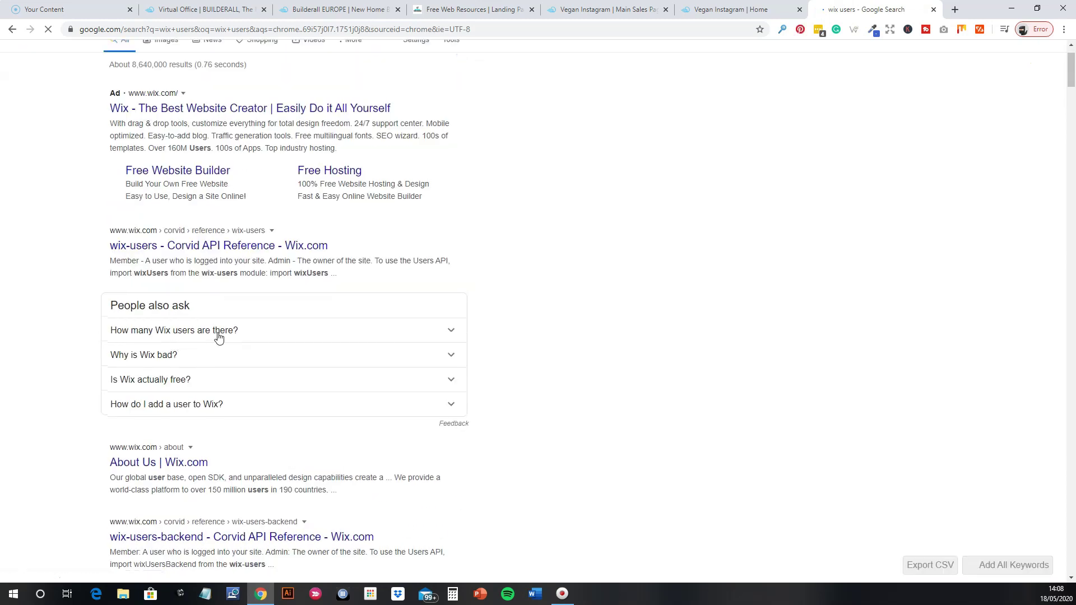
{"action": "left_click", "coordinate": [218, 333]}
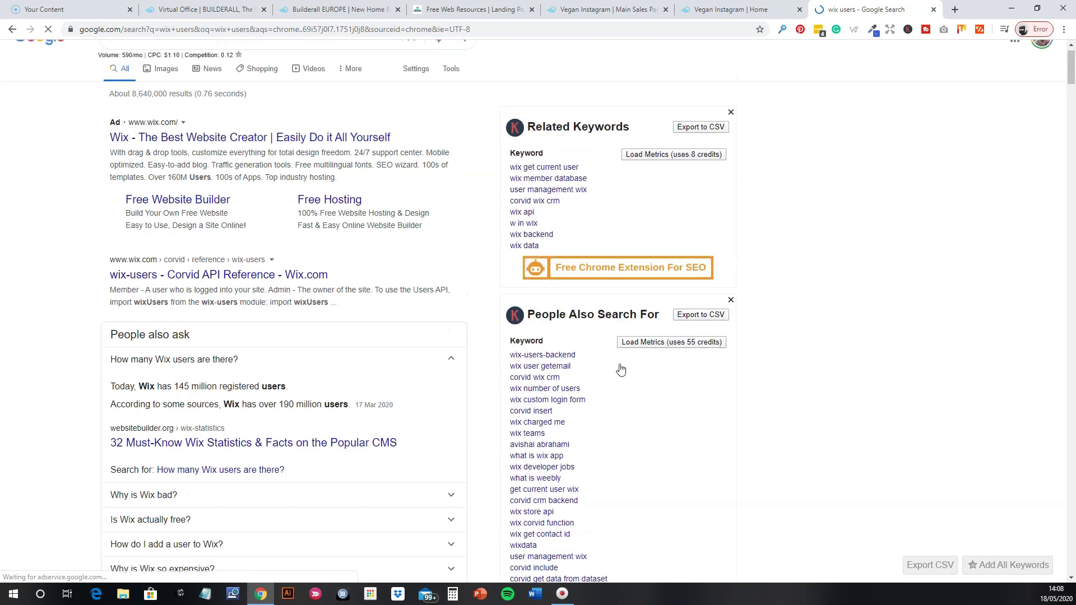
{"action": "left_click", "coordinate": [194, 12]}
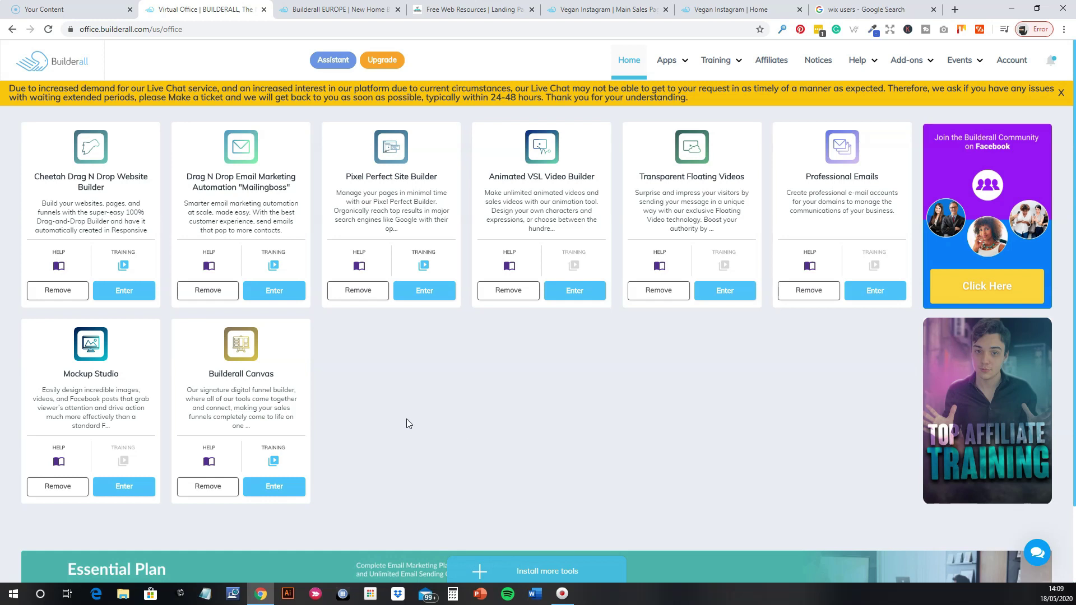
{"action": "left_click", "coordinate": [852, 10]}
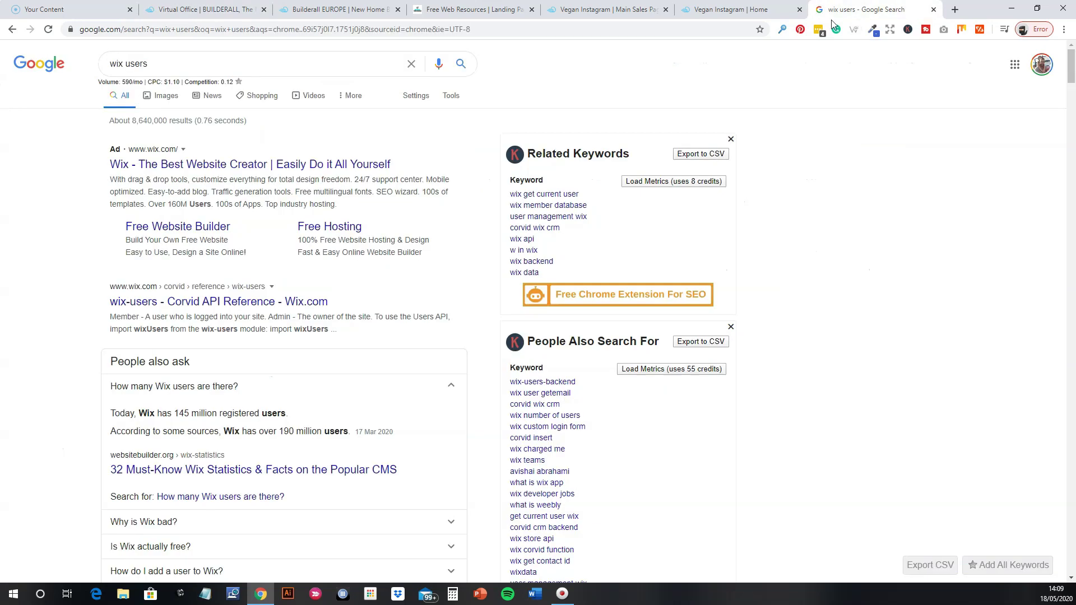
{"action": "left_click", "coordinate": [196, 9]}
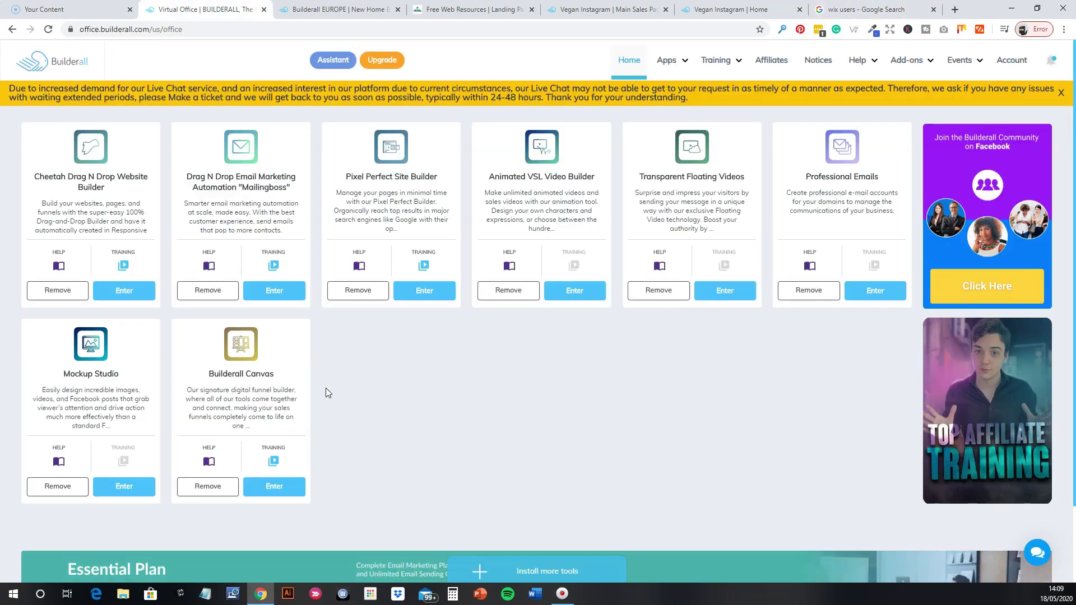